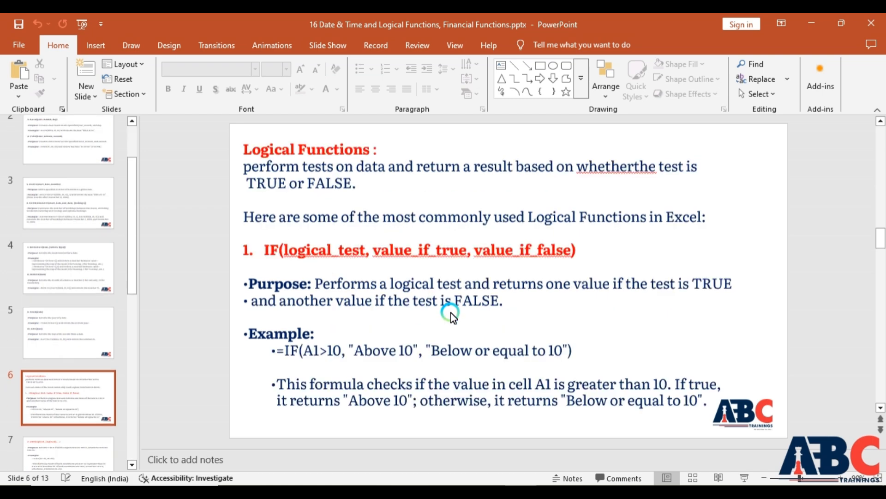
Switch from PowerPoint to the Excel workbook and enter =TODAY() in cell J14 of Sheet3.
{"action": "scroll", "coordinate": [451, 316], "scroll_direction": "up", "scroll_amount": 1}
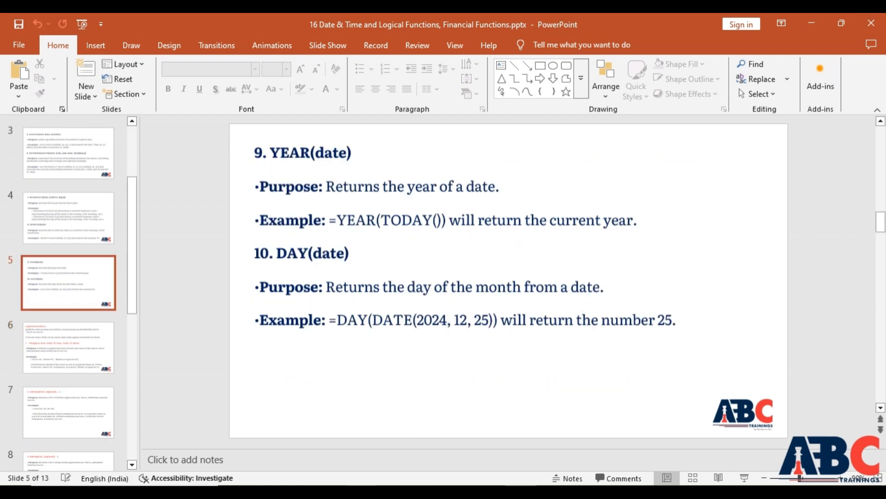
{"action": "left_click", "coordinate": [488, 492]}
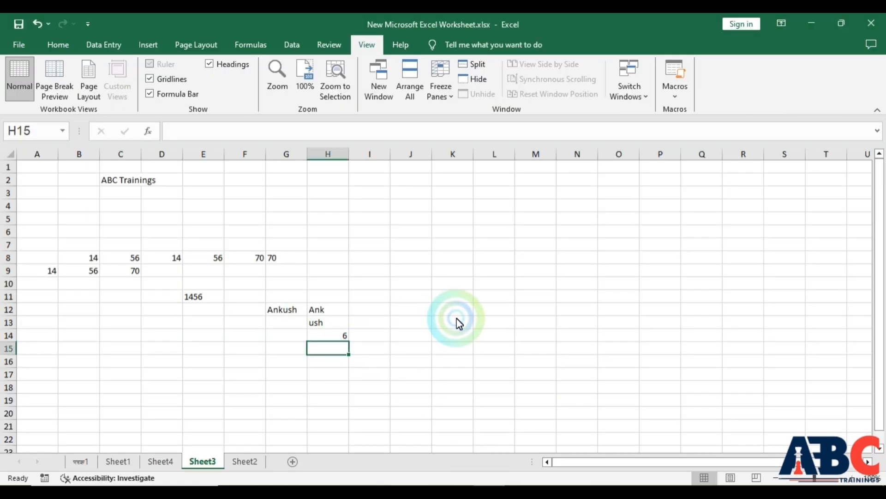
{"action": "left_click", "coordinate": [415, 332]}
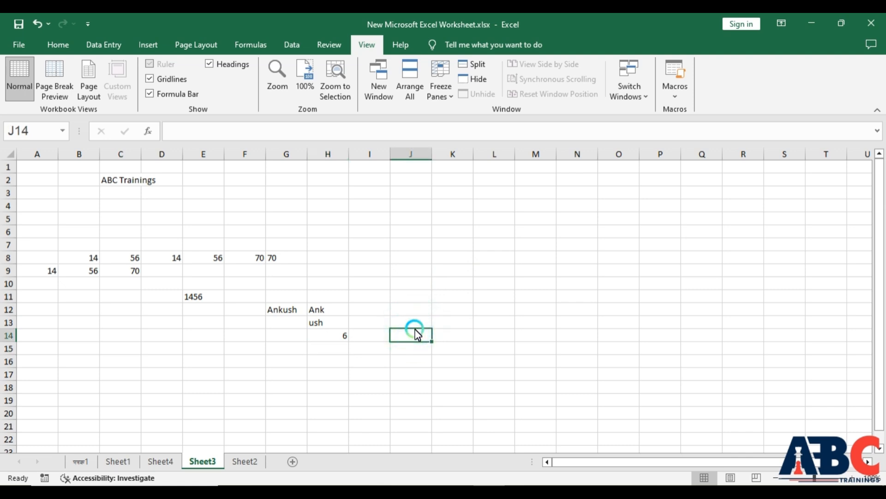
{"action": "type", "text": "=today"}
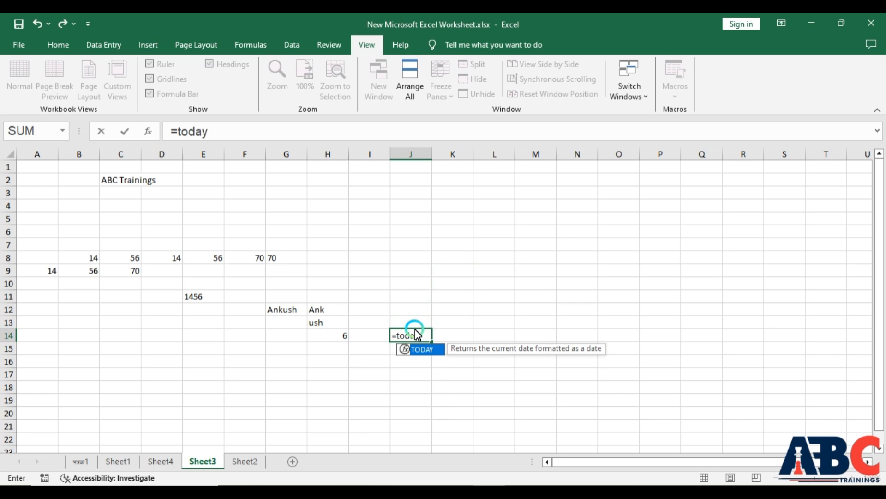
{"action": "type", "text": "()"}
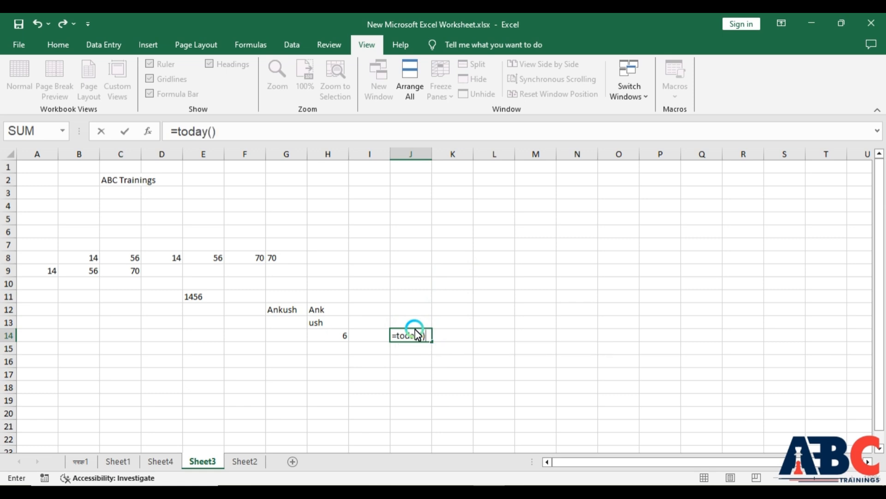
{"action": "key", "text": "Return"}
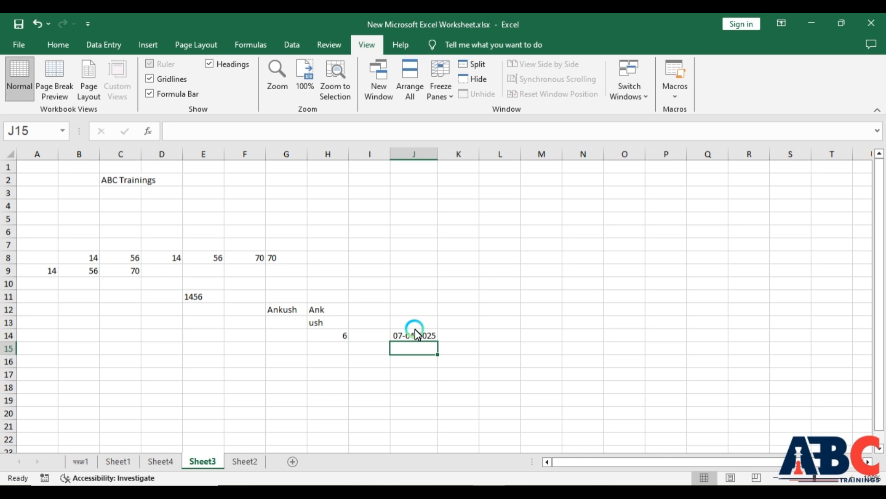
Enter =NOW() in cell J15 for the current date and time.
{"action": "type", "text": "=now"}
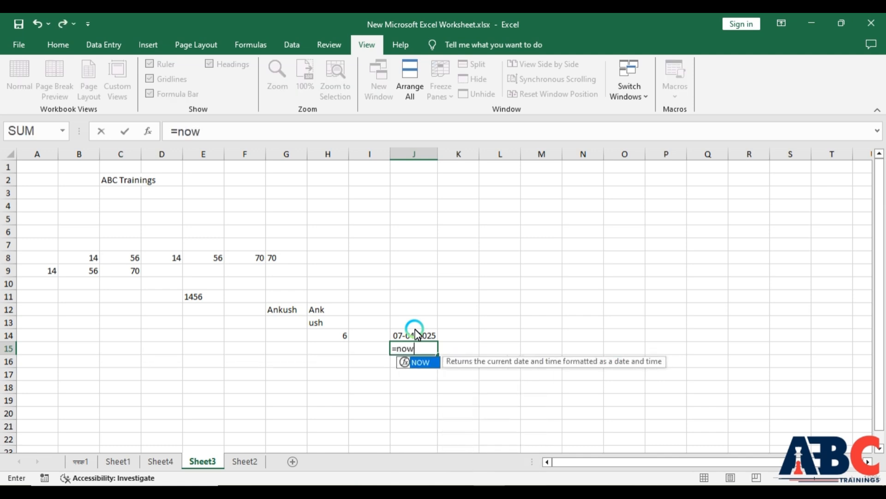
{"action": "key", "text": "BackSpace"}
{"action": "key", "text": "BackSpace"}
{"action": "key", "text": "BackSpace"}
{"action": "type", "text": "now"}
{"action": "key", "text": "Tab"}
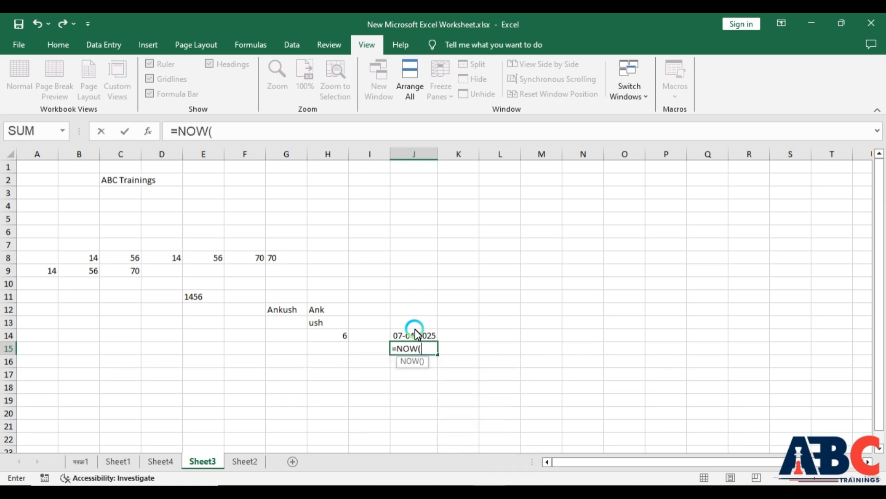
{"action": "key", "text": "Tab"}
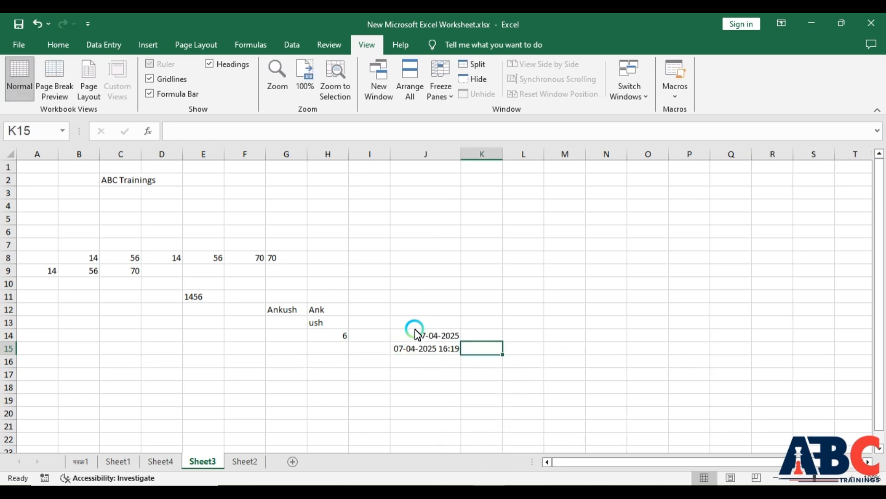
{"action": "key", "text": "Return"}
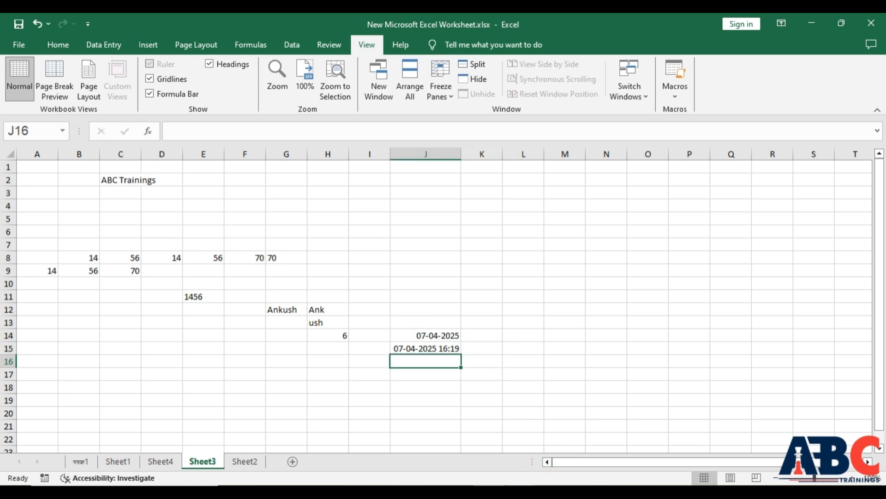
Review the DATE and TIME function slide in the PowerPoint presentation, and return to the Excel workbook.
{"action": "left_click", "coordinate": [521, 491]}
{"action": "scroll", "coordinate": [456, 352], "scroll_direction": "up", "scroll_amount": 3}
{"action": "scroll", "coordinate": [457, 356], "scroll_direction": "up", "scroll_amount": 8}
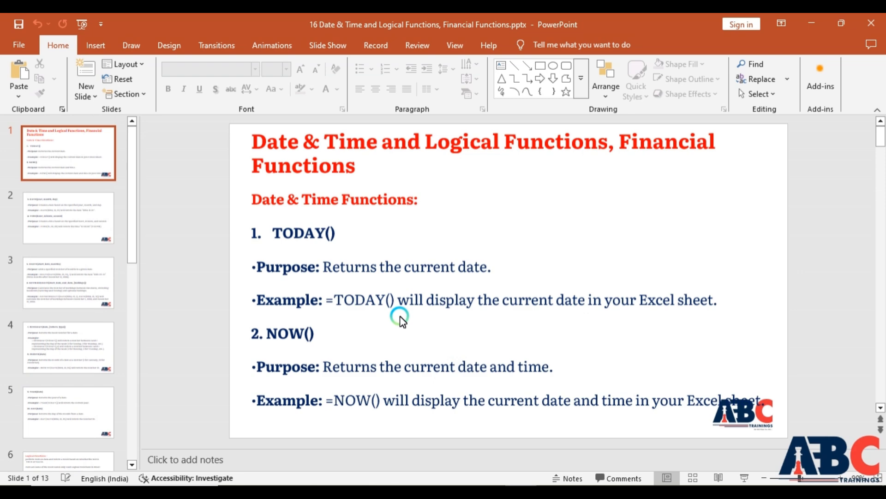
{"action": "scroll", "coordinate": [401, 320], "scroll_direction": "down", "scroll_amount": 1}
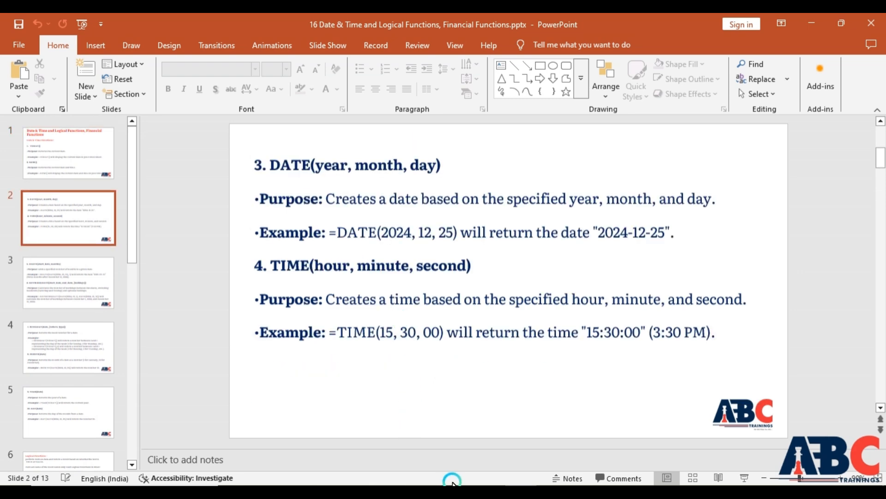
{"action": "mouse_move", "coordinate": [453, 482]}
{"action": "left_click", "coordinate": [472, 434]}
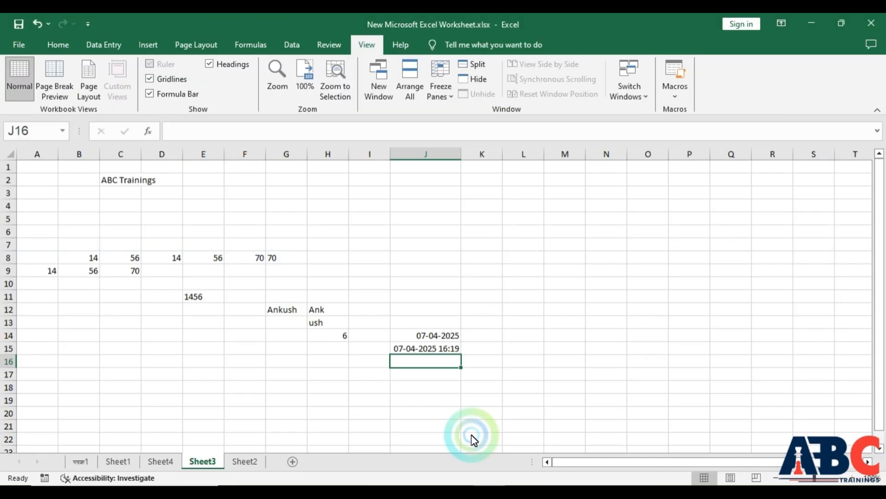
Start a DATE formula in cell J16 and get it ready for the year argument.
{"action": "type", "text": "="}
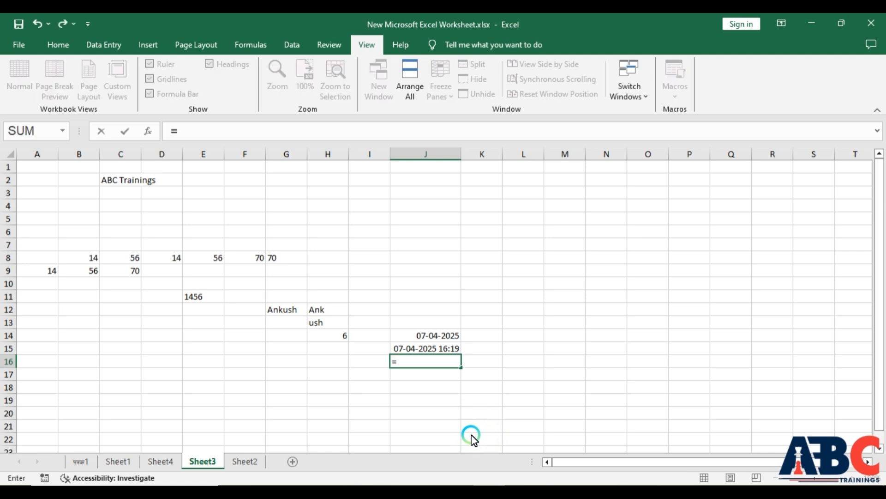
{"action": "type", "text": "date"}
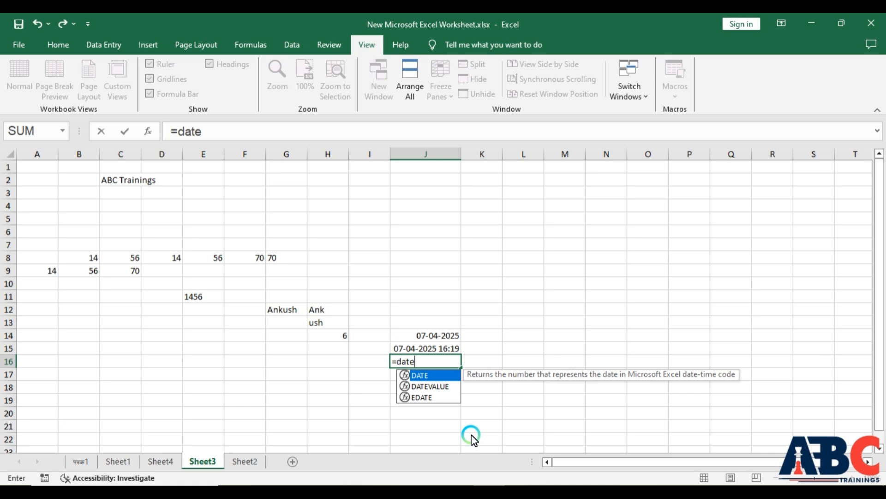
{"action": "key", "text": "Tab"}
{"action": "key", "text": "Return"}
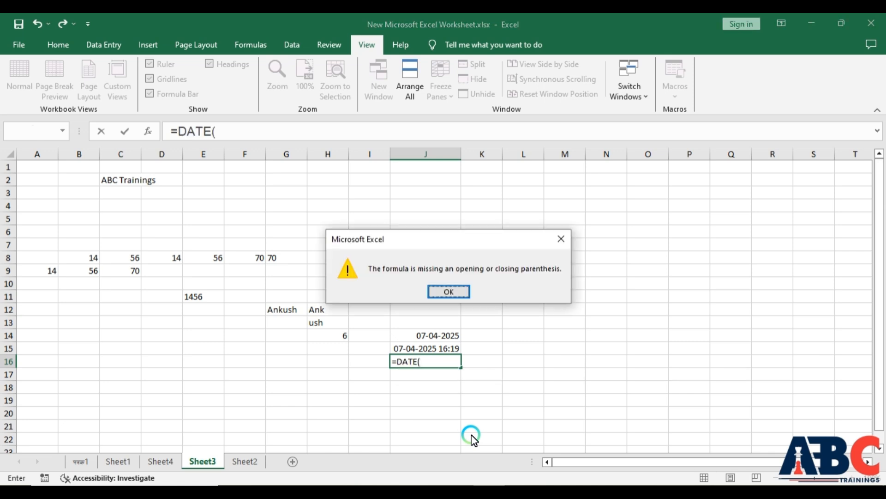
{"action": "key", "text": "Return"}
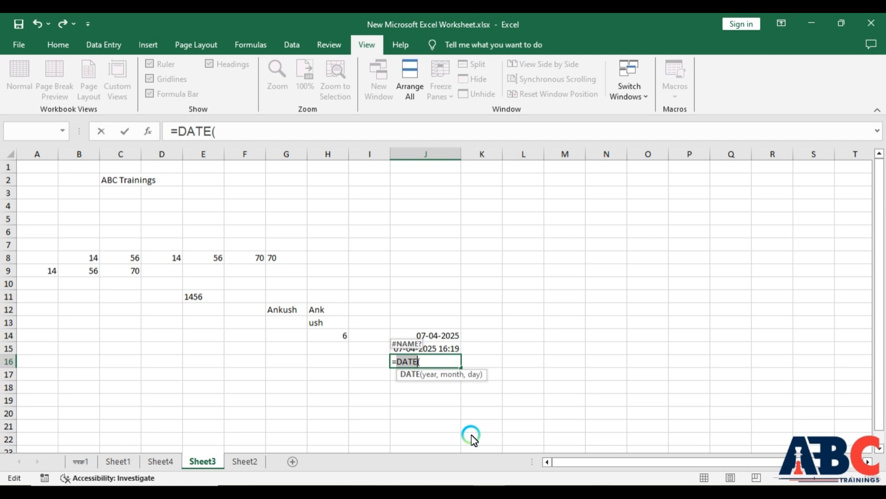
{"action": "key", "text": "Return"}
{"action": "left_click", "coordinate": [449, 291]}
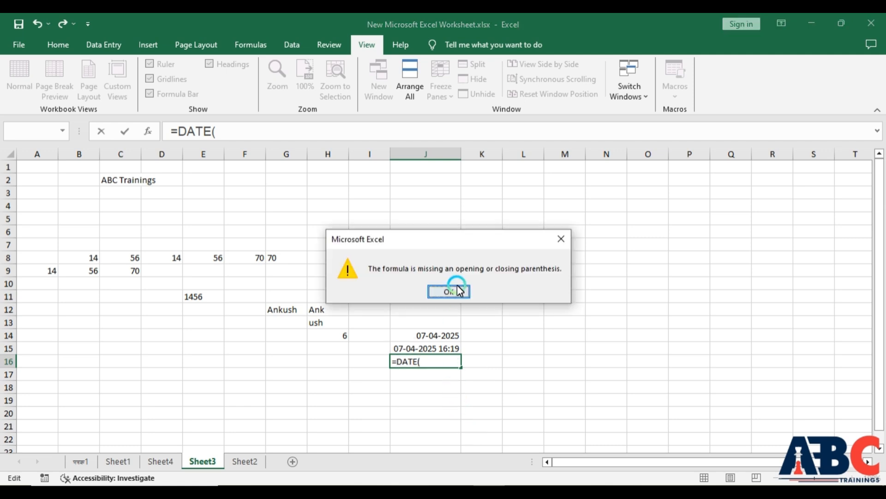
{"action": "left_click", "coordinate": [433, 362]}
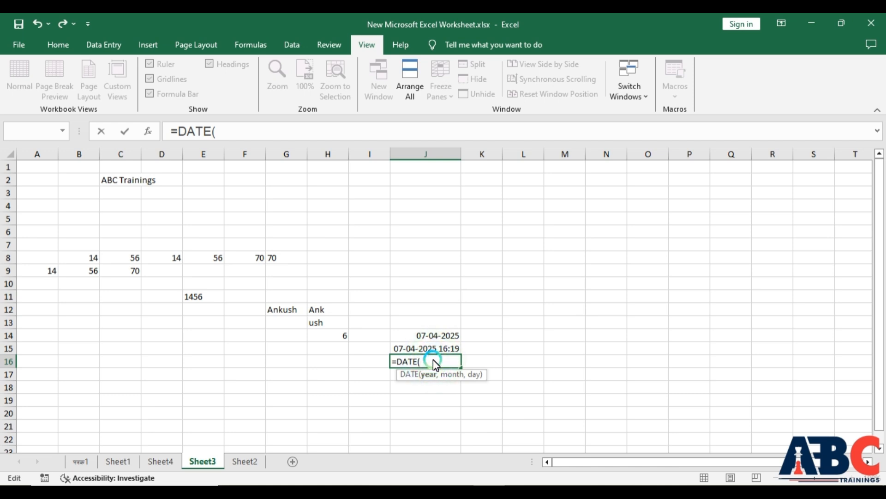
Complete the DATE formula in J16 with year 2025, month 5 and day 25.
{"action": "type", "text": "2025,5,45"}
{"action": "key", "text": "BackSpace"}
{"action": "key", "text": "BackSpace"}
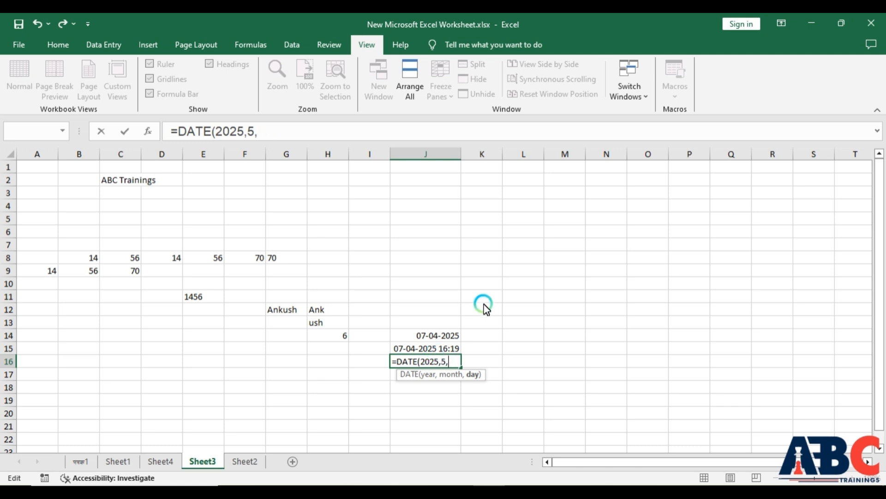
{"action": "type", "text": "65"}
{"action": "key", "text": "BackSpace"}
{"action": "key", "text": "BackSpace"}
{"action": "type", "text": "25"}
{"action": "key", "text": "Tab"}
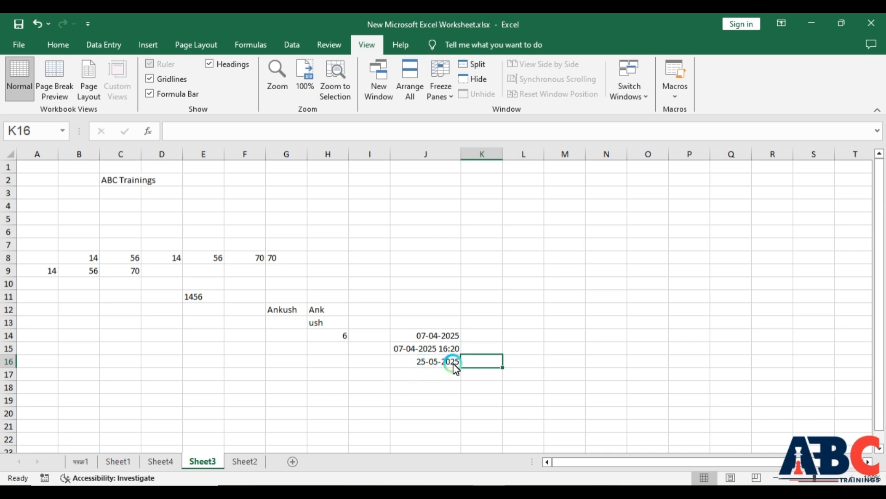
Select cell J17, check the EDATE slide in the PowerPoint presentation, and return to the Excel workbook.
{"action": "left_click", "coordinate": [435, 374]}
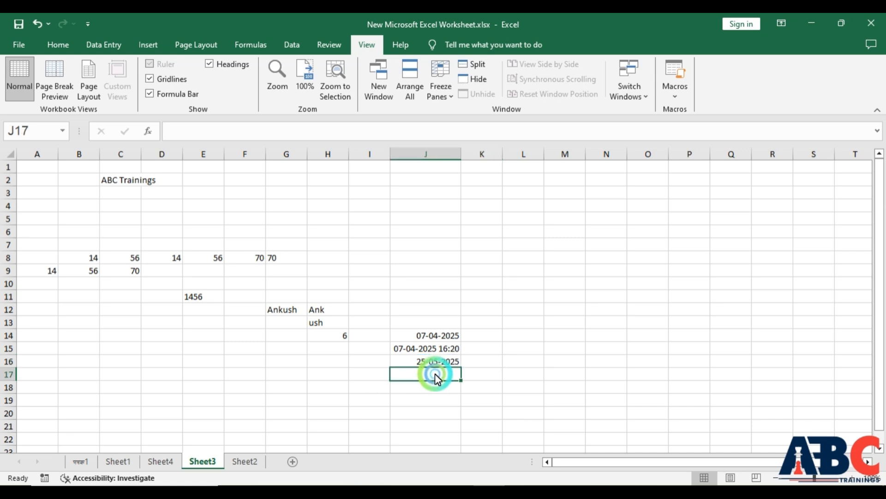
{"action": "mouse_move", "coordinate": [491, 492]}
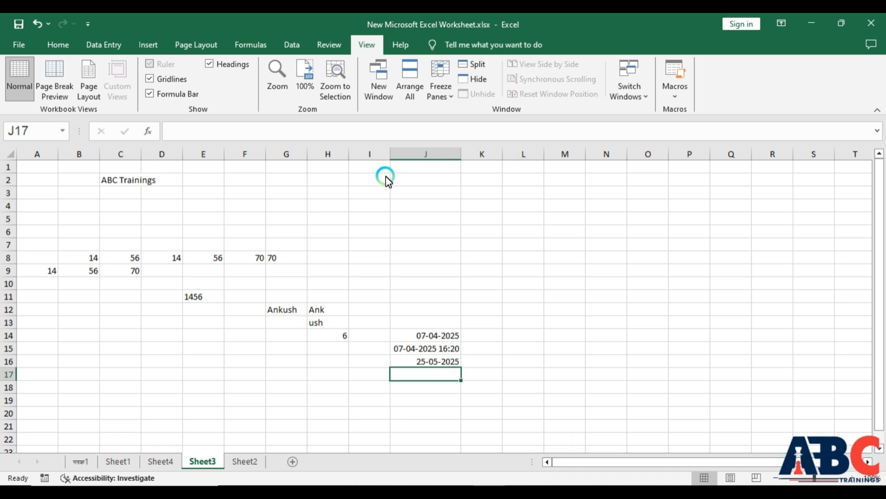
{"action": "left_click", "coordinate": [510, 490]}
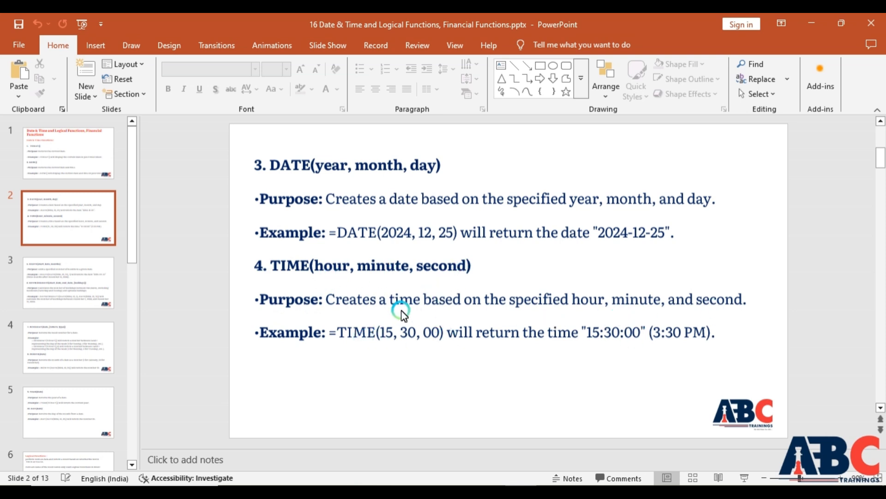
{"action": "scroll", "coordinate": [383, 257], "scroll_direction": "down", "scroll_amount": 1}
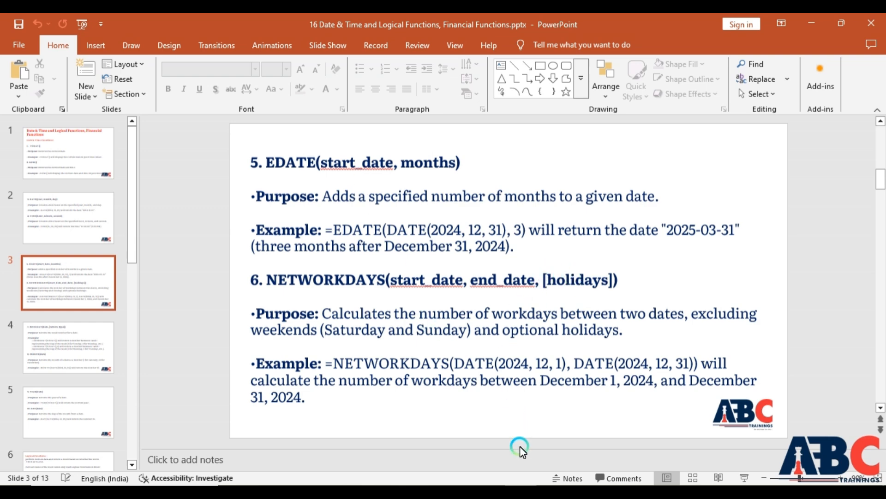
{"action": "left_click", "coordinate": [492, 483]}
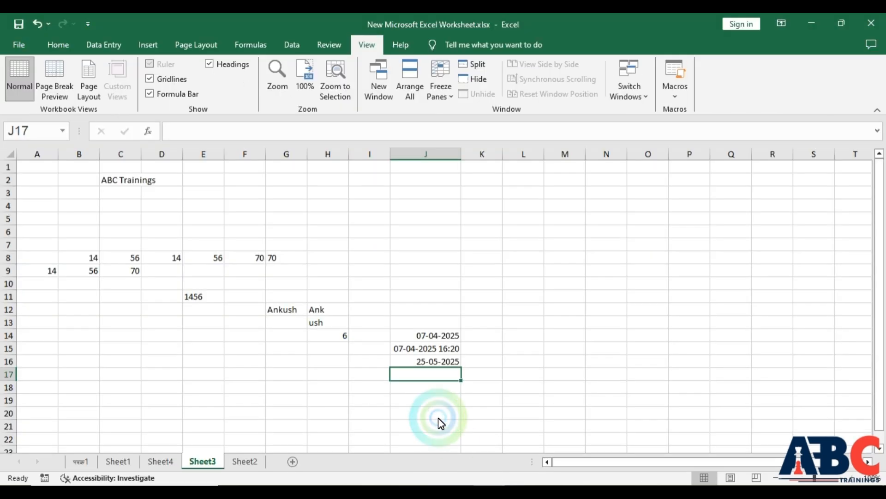
Enter an EDATE formula in J17 with start date DATE(2025,5,22) and 5 months.
{"action": "type", "text": "="}
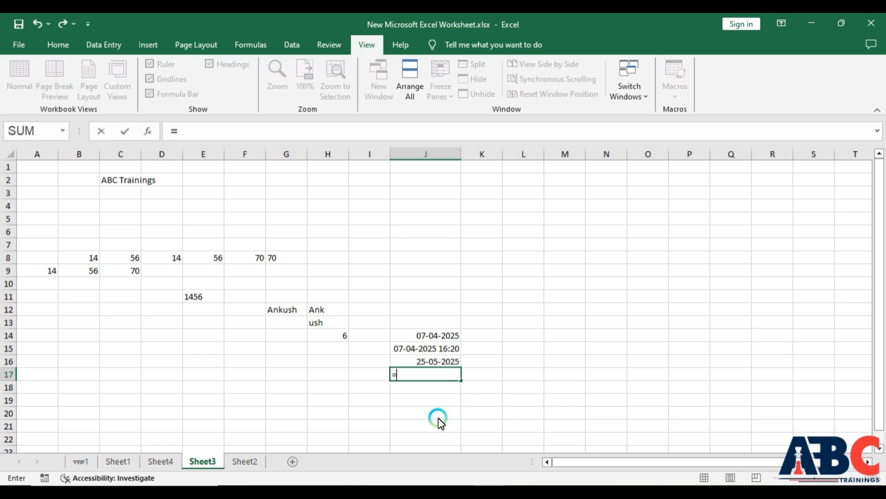
{"action": "type", "text": "ed"}
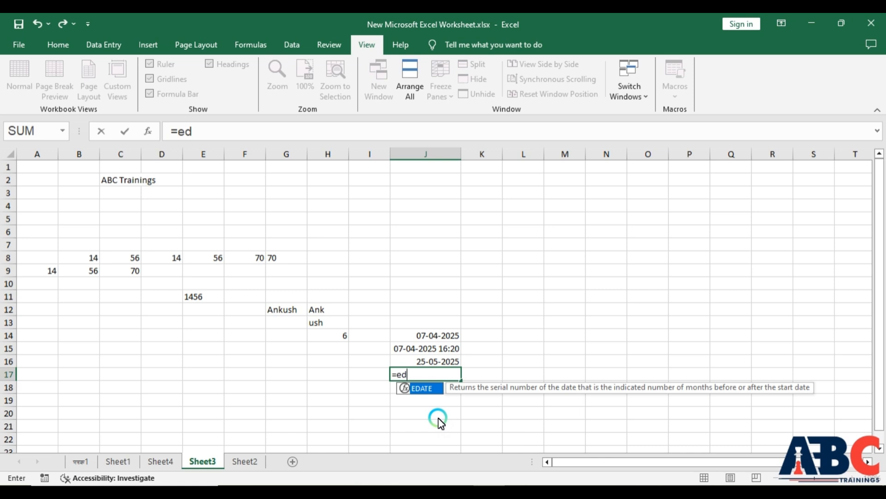
{"action": "key", "text": "Tab"}
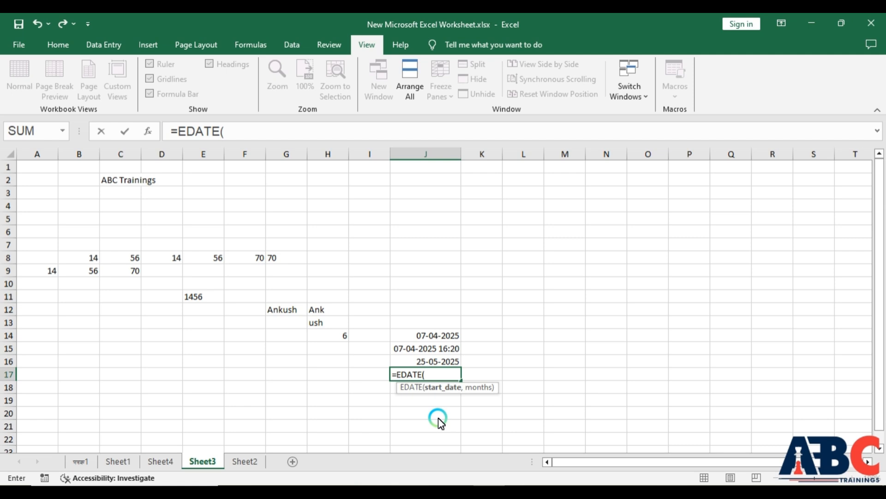
{"action": "type", "text": "dat"}
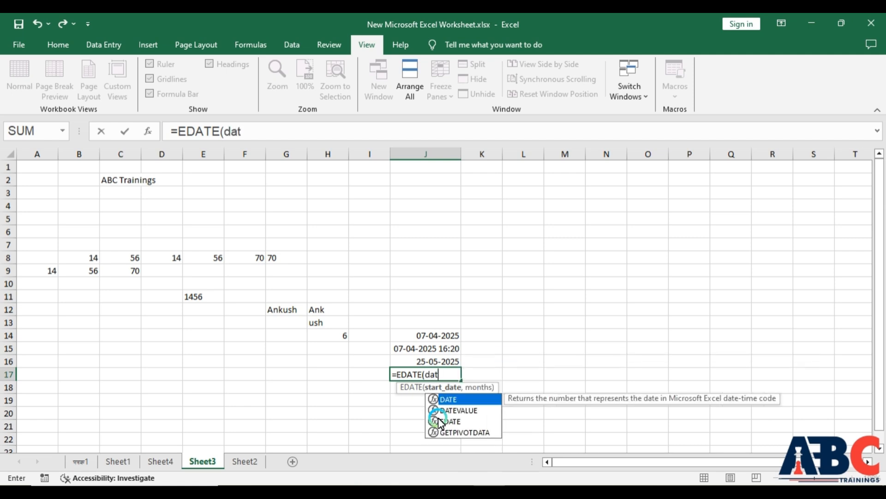
{"action": "type", "text": "e"}
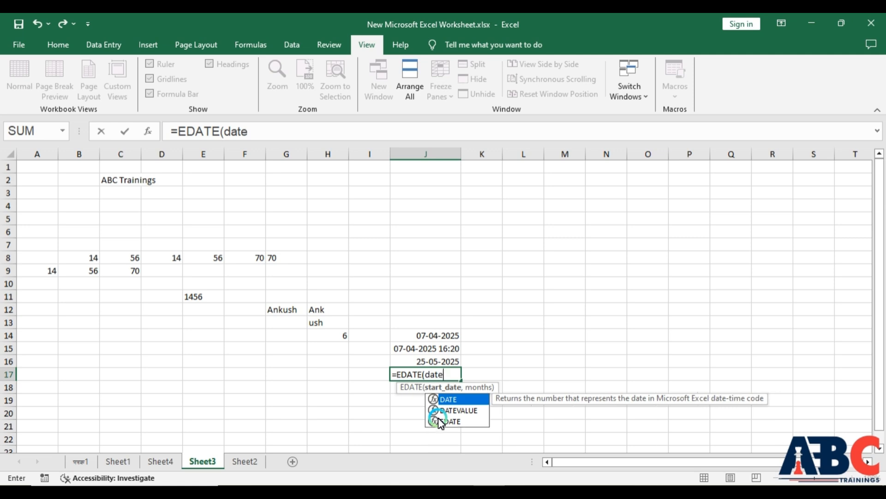
{"action": "key", "text": "Tab"}
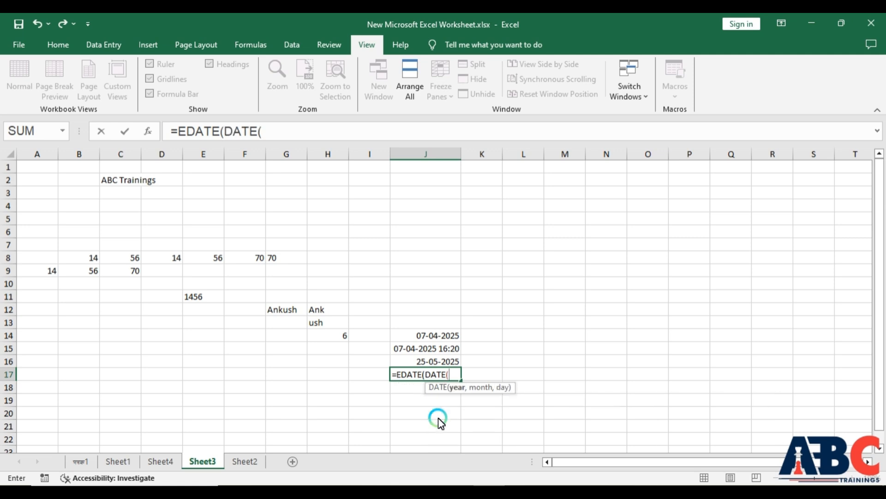
{"action": "type", "text": "2025,"}
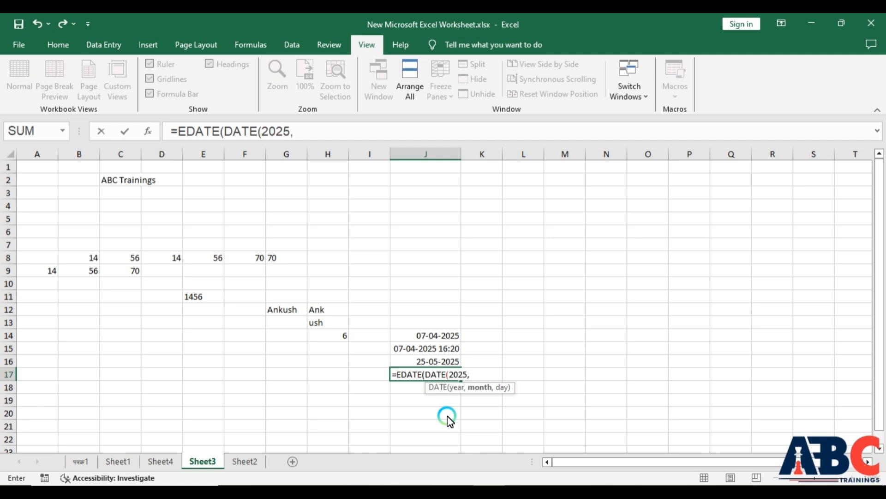
{"action": "type", "text": "5,22"}
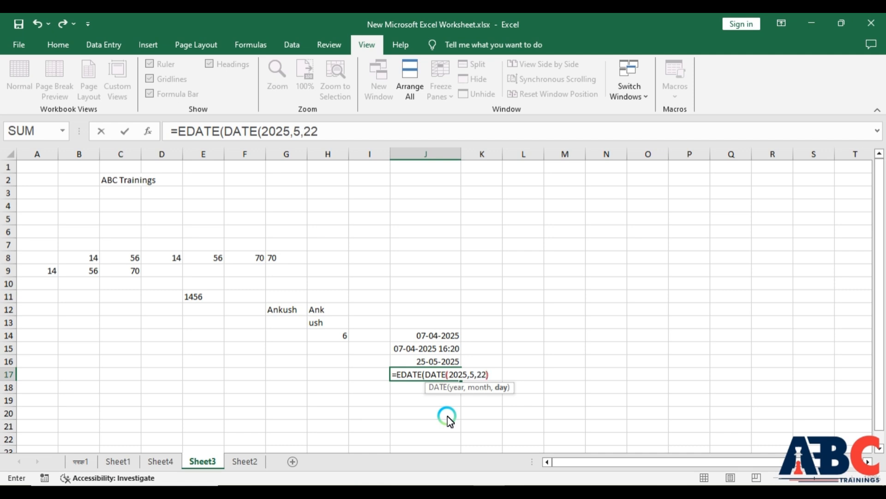
{"action": "type", "text": "),"}
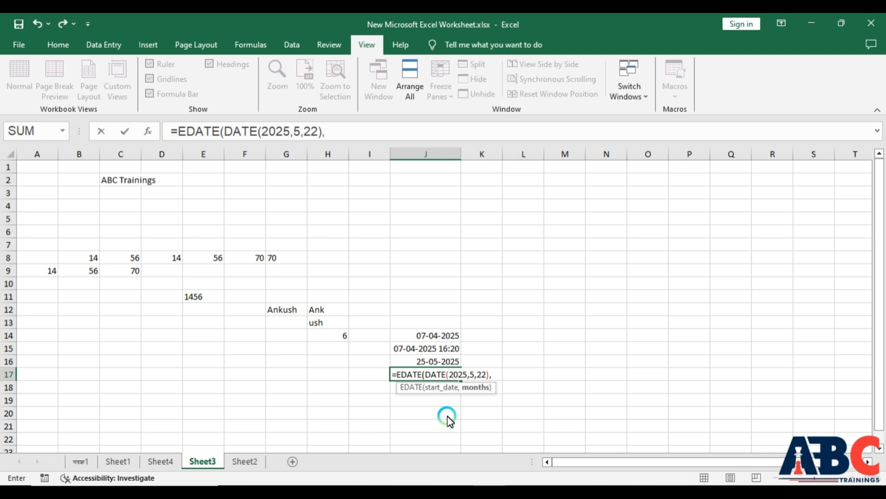
{"action": "type", "text": "5)"}
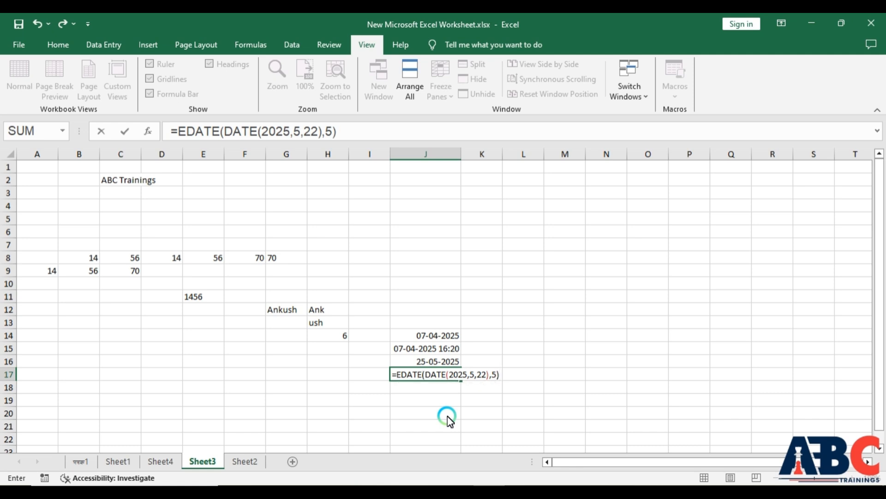
{"action": "key", "text": "Return"}
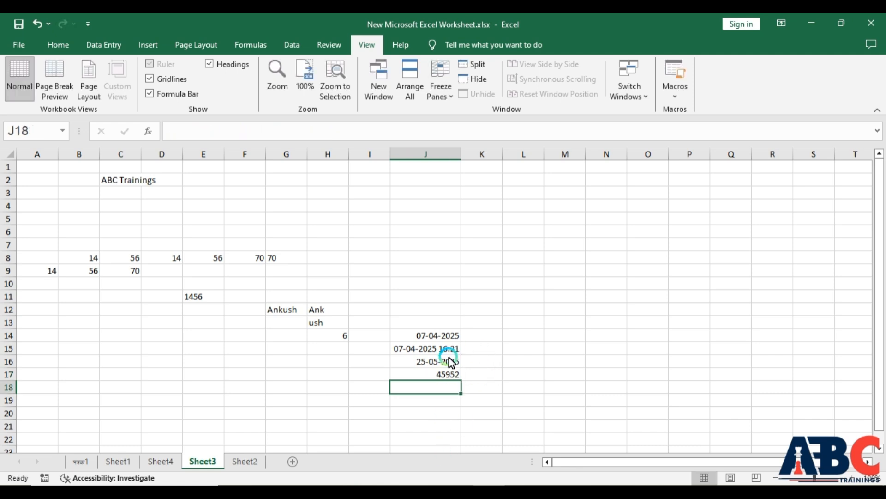
Inspect the EDATE formula in J17, compare it with the EDATE example in the PowerPoint presentation, and return to the Excel workbook.
{"action": "left_click", "coordinate": [449, 379]}
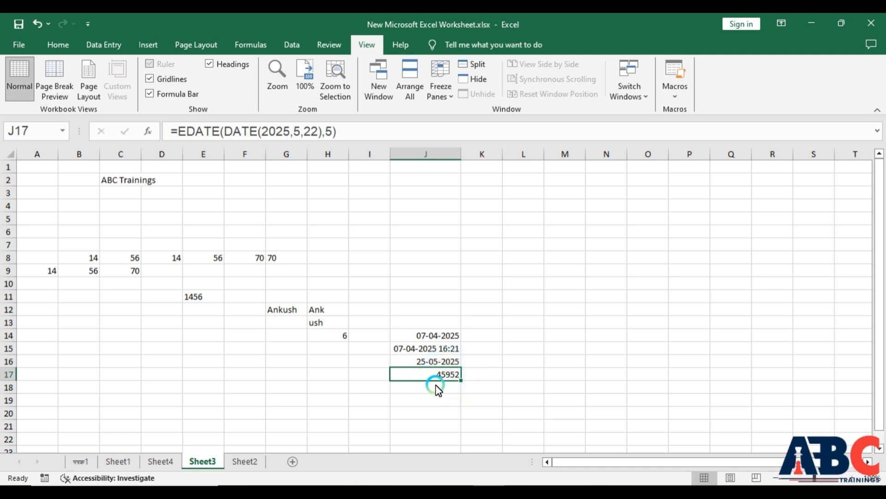
{"action": "left_click", "coordinate": [436, 387]}
{"action": "left_click", "coordinate": [446, 378]}
{"action": "double_click", "coordinate": [444, 377]}
{"action": "left_click", "coordinate": [525, 480]}
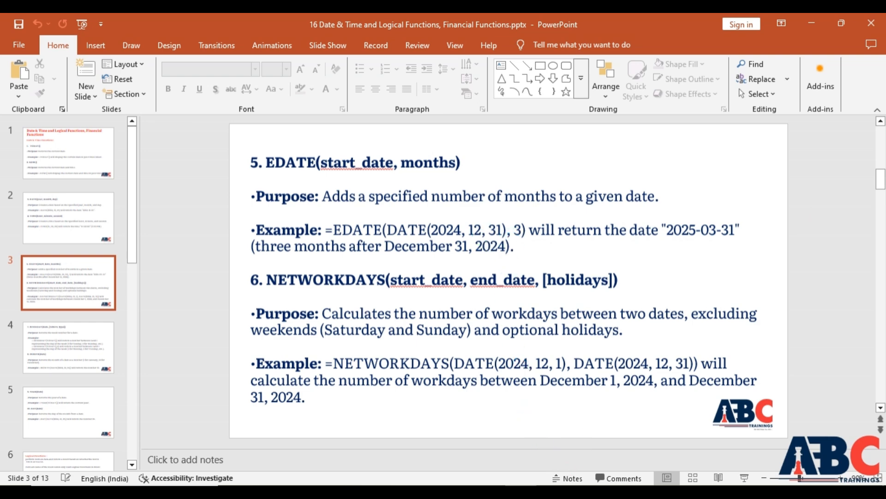
{"action": "left_click", "coordinate": [443, 434]}
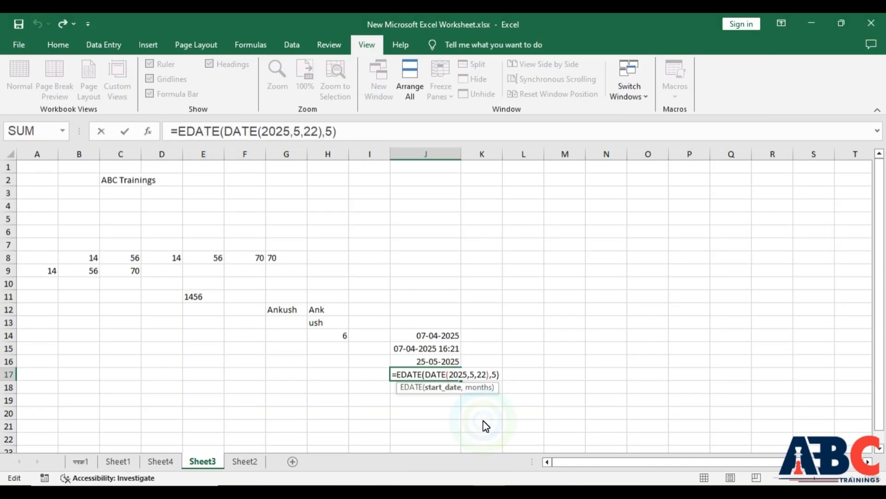
{"action": "left_click", "coordinate": [469, 400]}
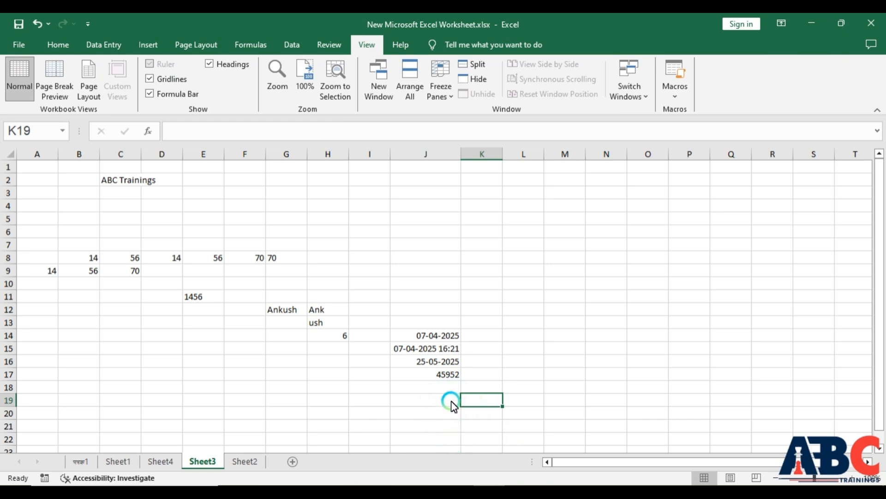
Set the months argument of the EDATE formula in J17 to 3.
{"action": "left_click", "coordinate": [448, 373]}
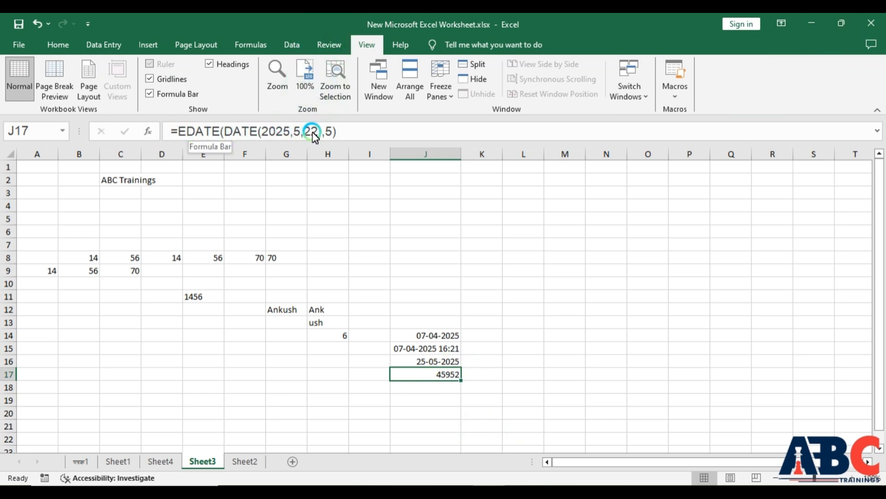
{"action": "left_click", "coordinate": [331, 133]}
{"action": "key", "text": "BackSpace"}
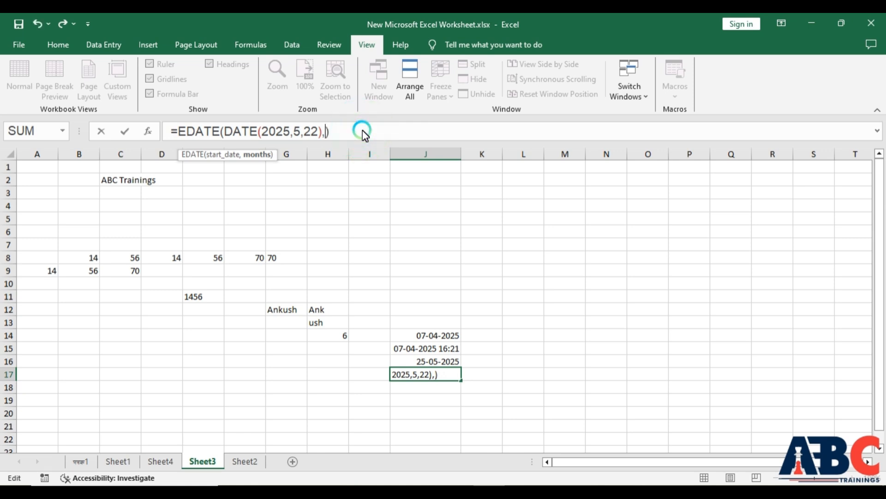
{"action": "type", "text": "3"}
{"action": "key", "text": "Return"}
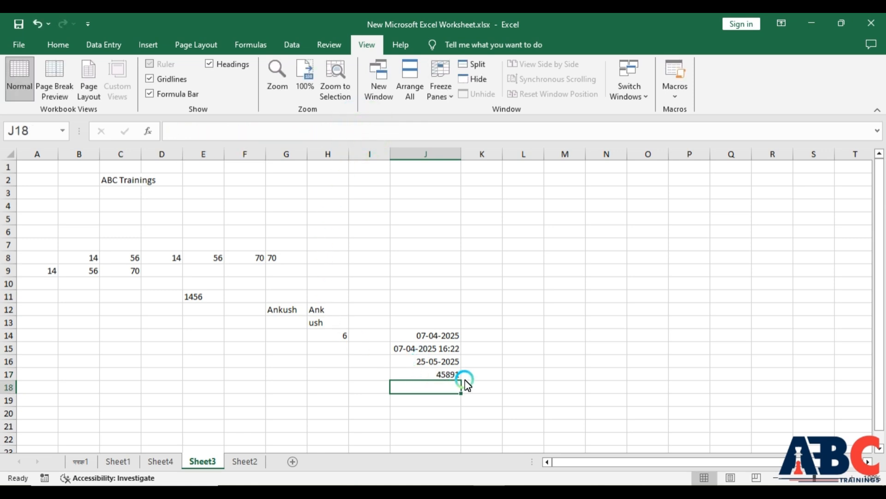
Check the NETWORKDAYS slide in the PowerPoint presentation, and replace the J17 formula in Excel with the opening of a NETWORKDAYS function.
{"action": "left_click", "coordinate": [450, 374]}
{"action": "left_click_drag", "start_coordinate": [347, 131], "coordinate": [125, 130]}
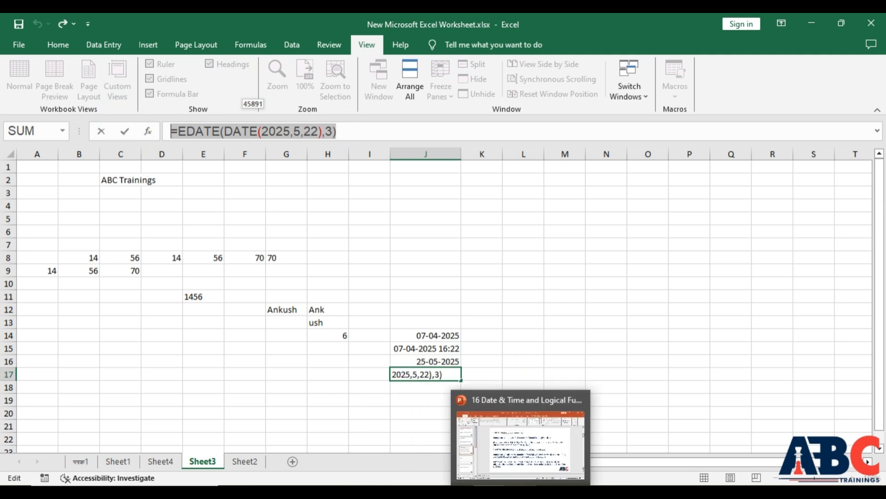
{"action": "left_click", "coordinate": [522, 478]}
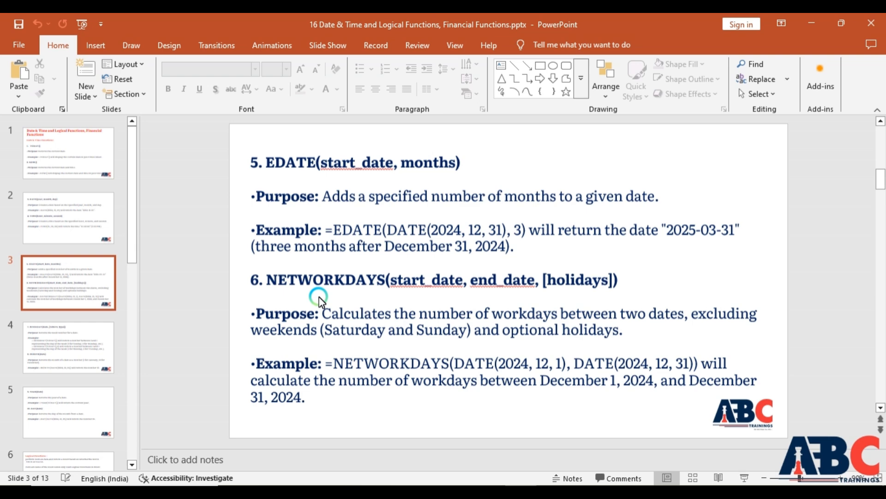
{"action": "left_click", "coordinate": [493, 484]}
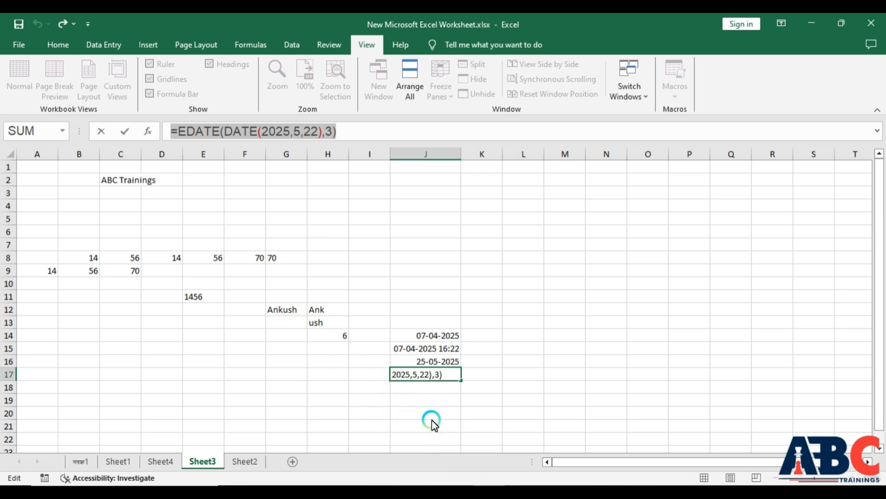
{"action": "type", "text": "="}
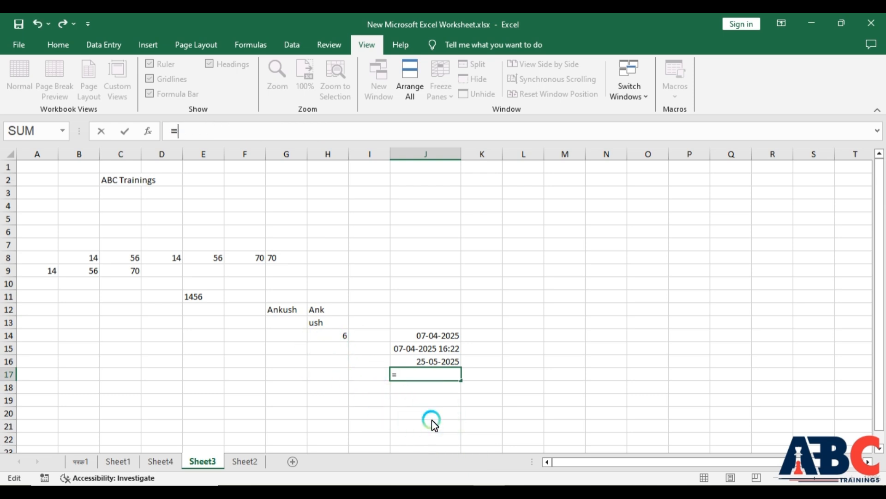
{"action": "type", "text": "net"}
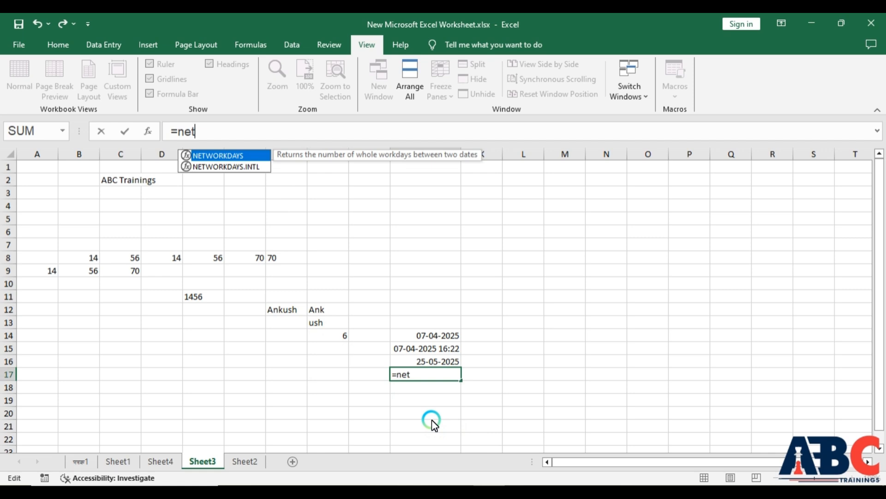
{"action": "key", "text": "Tab"}
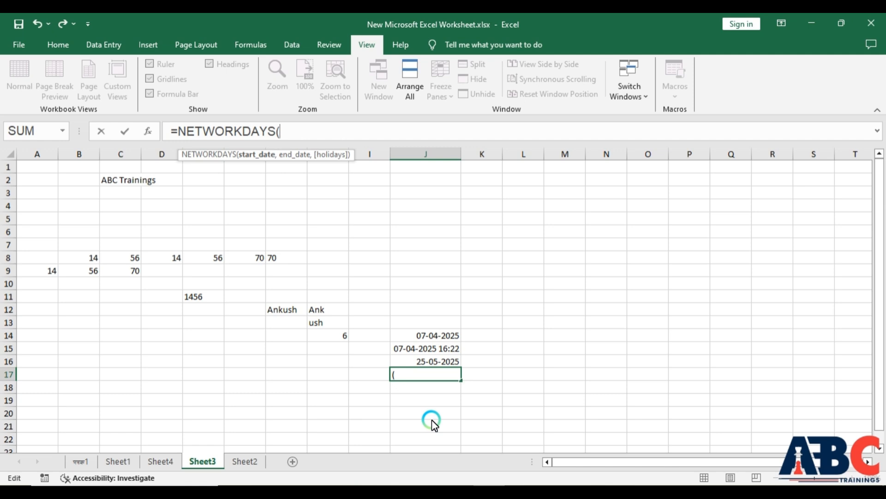
{"action": "left_click", "coordinate": [432, 421]}
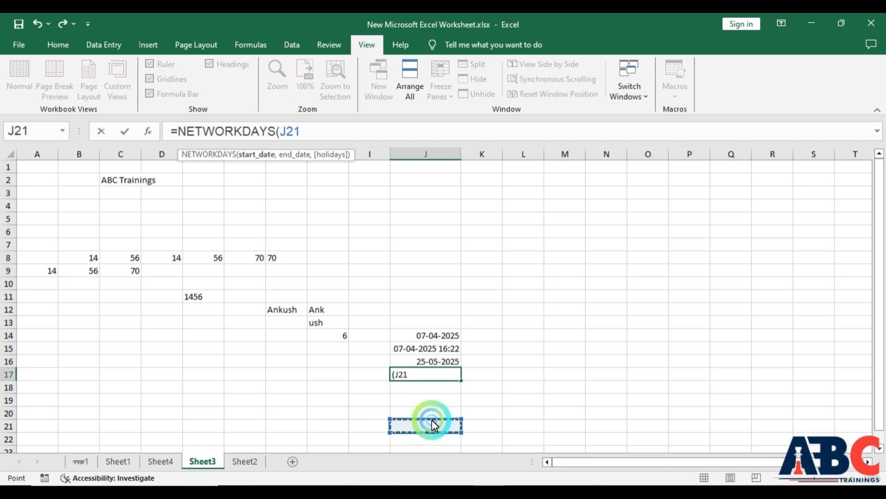
{"action": "left_click", "coordinate": [423, 376]}
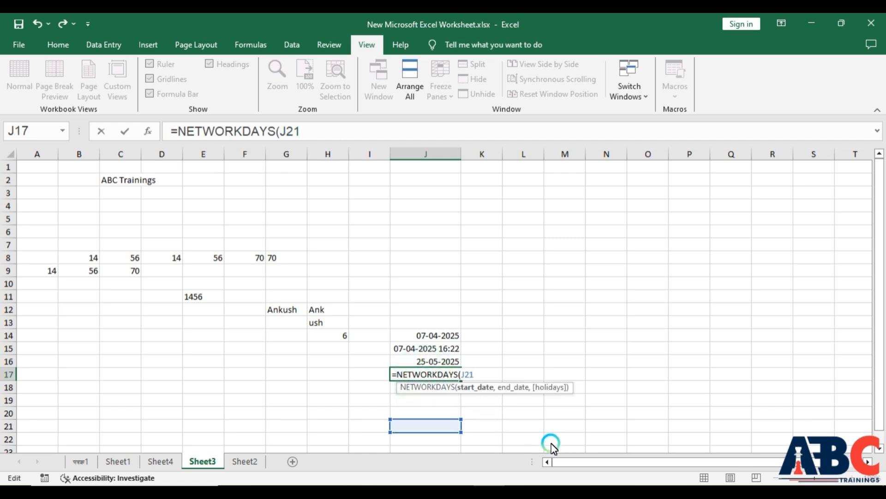
{"action": "key", "text": "BackSpace"}
{"action": "key", "text": "BackSpace"}
{"action": "key", "text": "BackSpace"}
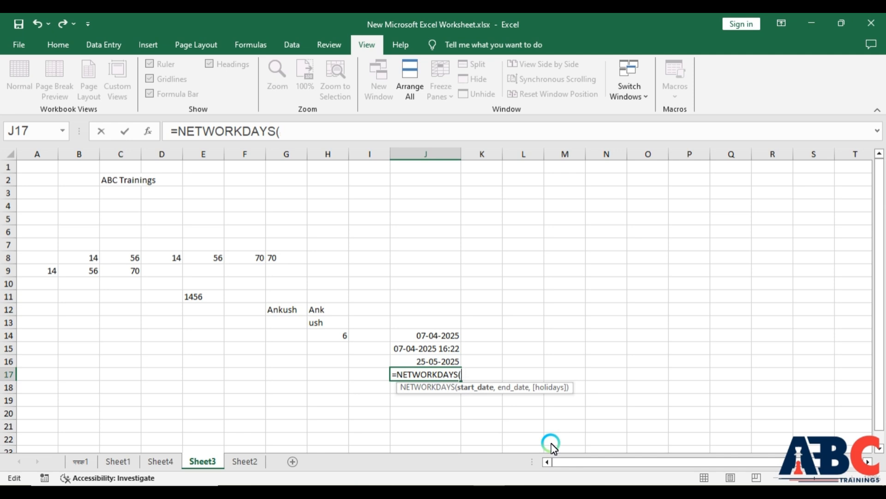
Add a nested DATE start date of 2025,04,07 to the NETWORKDAYS formula and try to commit it.
{"action": "type", "text": "dat"}
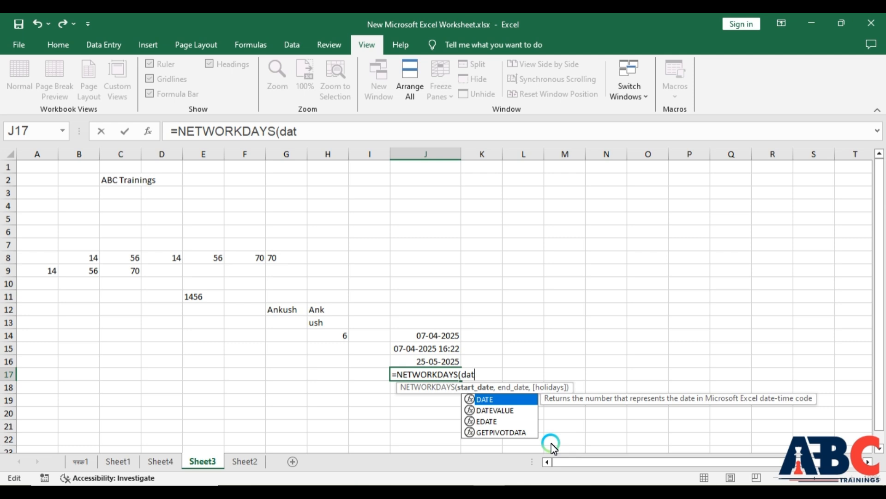
{"action": "key", "text": "Tab"}
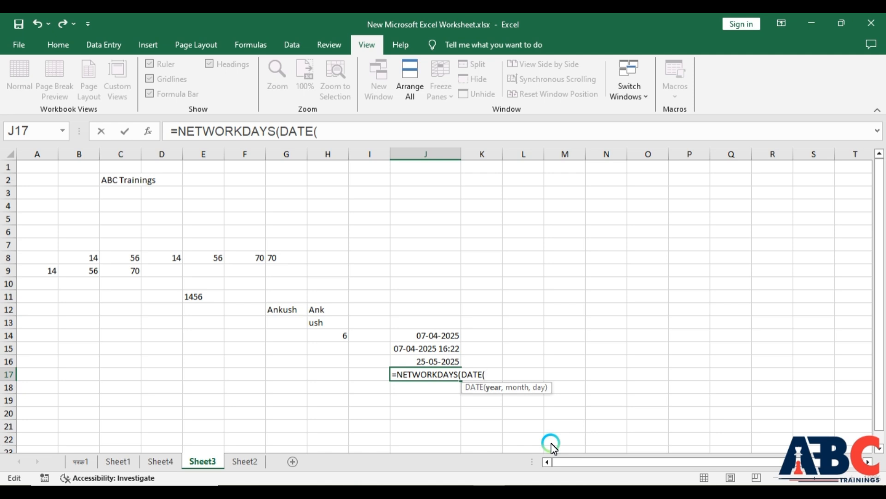
{"action": "type", "text": "2025,"}
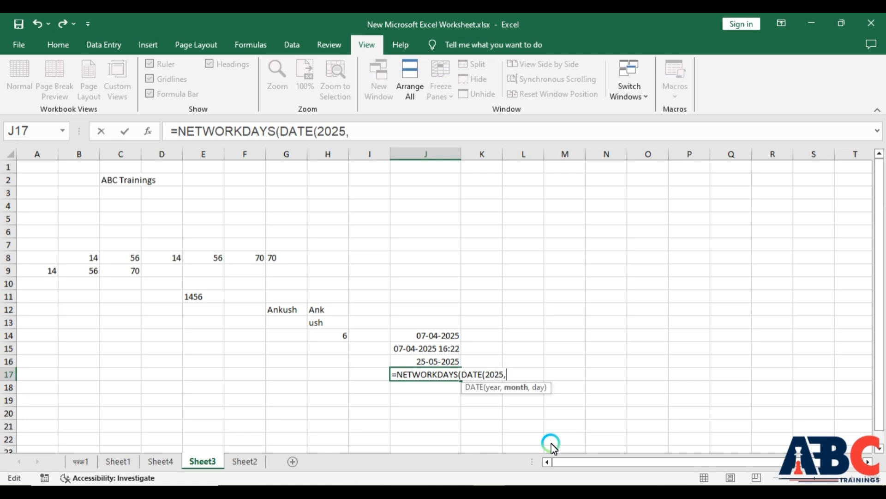
{"action": "type", "text": "04,"}
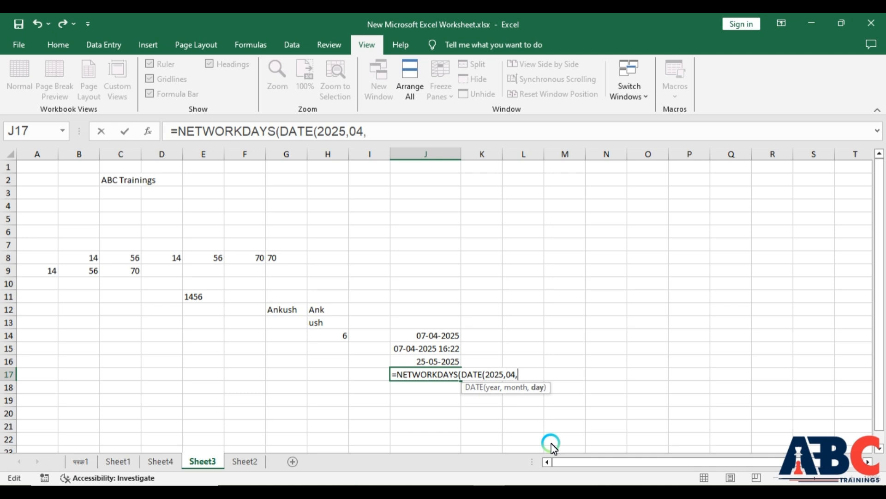
{"action": "type", "text": "07"}
{"action": "key", "text": "BackSpace"}
{"action": "key", "text": "BackSpace"}
{"action": "type", "text": "07,"}
{"action": "key", "text": "BackSpace"}
{"action": "key", "text": "Return"}
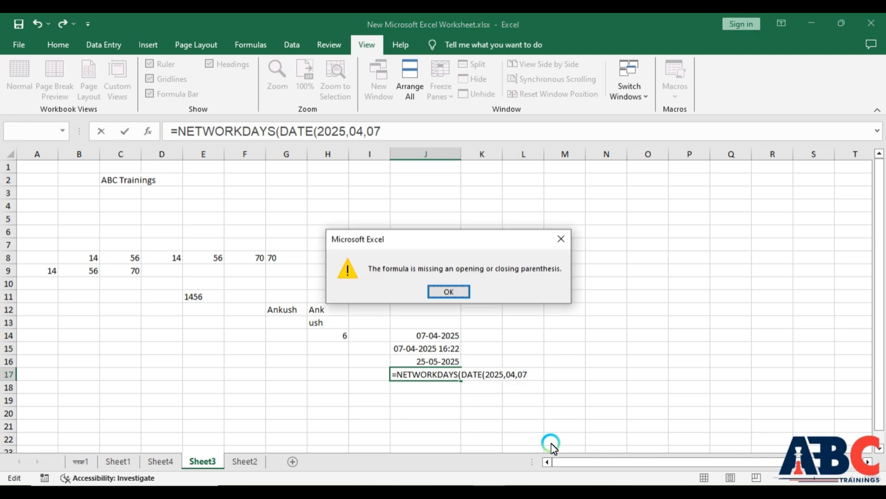
{"action": "key", "text": "Return"}
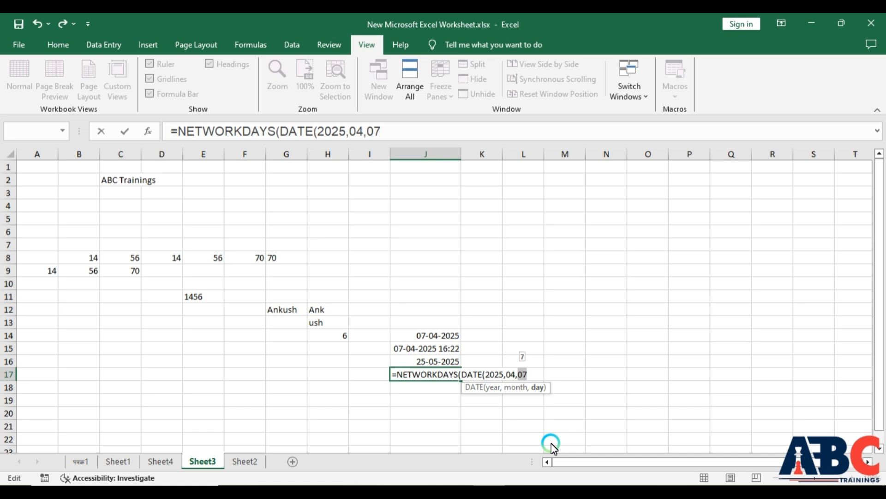
Rewrite the start date's month as 4 and day as 7, and close the nested DATE function.
{"action": "type", "text": "7"}
{"action": "key", "text": "Left"}
{"action": "key", "text": "Left"}
{"action": "key", "text": "BackSpace"}
{"action": "key", "text": "BackSpace"}
{"action": "type", "text": "4"}
{"action": "key", "text": "Right"}
{"action": "key", "text": "Right"}
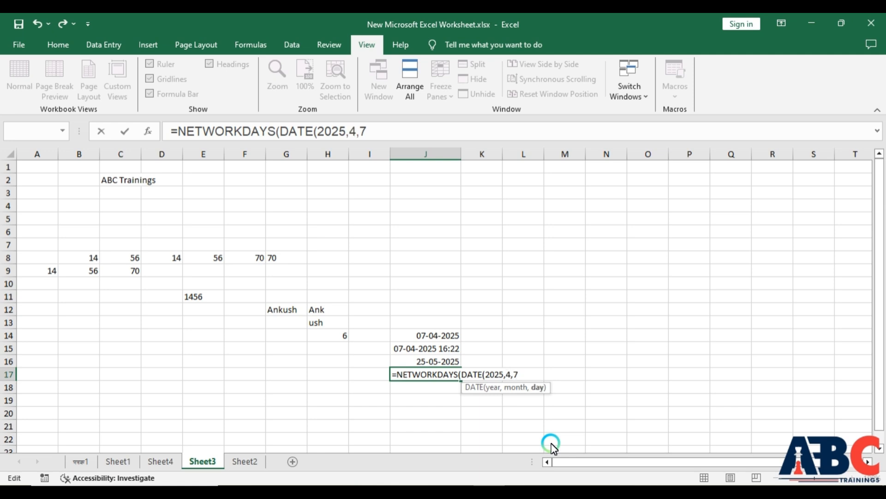
{"action": "type", "text": ")"}
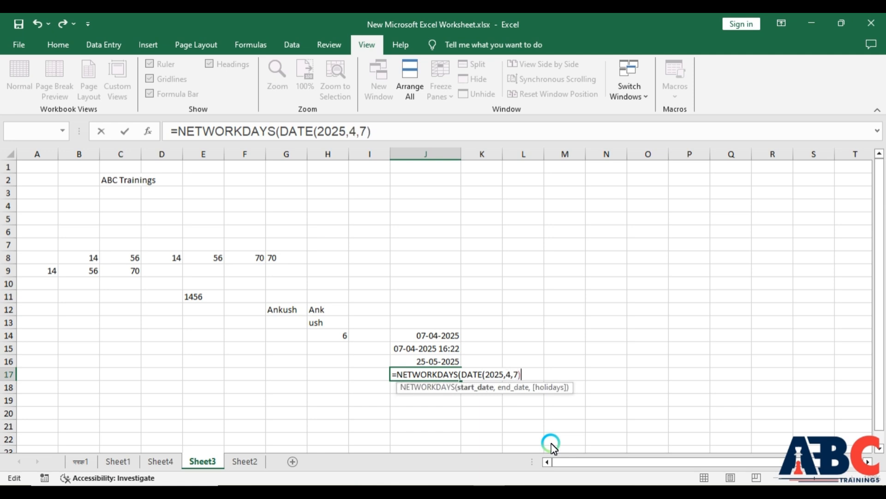
Complete the NETWORKDAYS formula in J17 with a nested DATE(2025,12,12) end date and commit it.
{"action": "type", "text": ","}
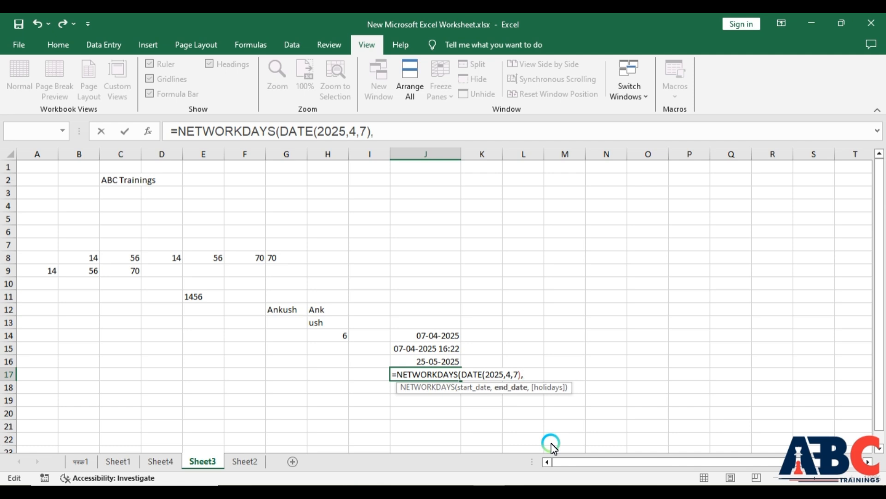
{"action": "type", "text": "date"}
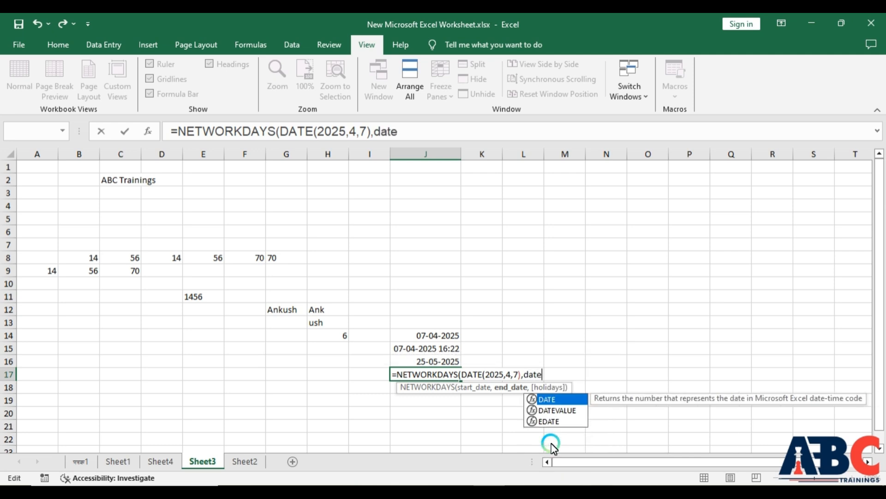
{"action": "key", "text": "Tab"}
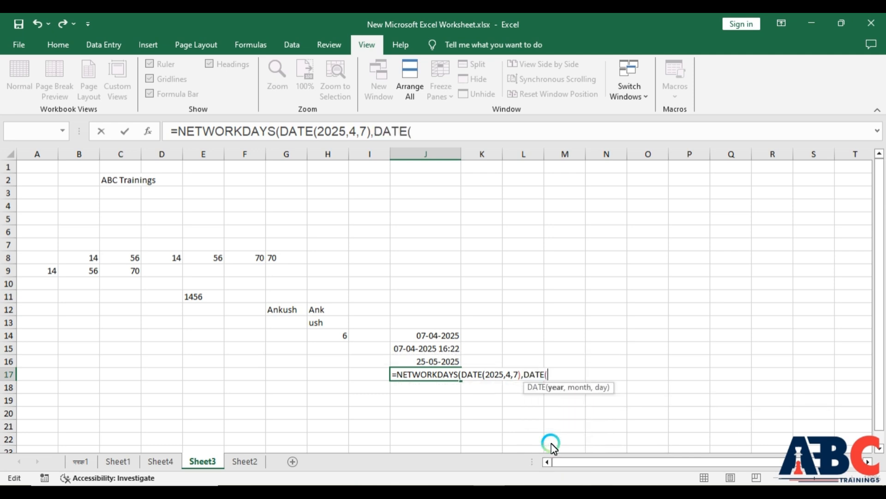
{"action": "type", "text": "2026,"}
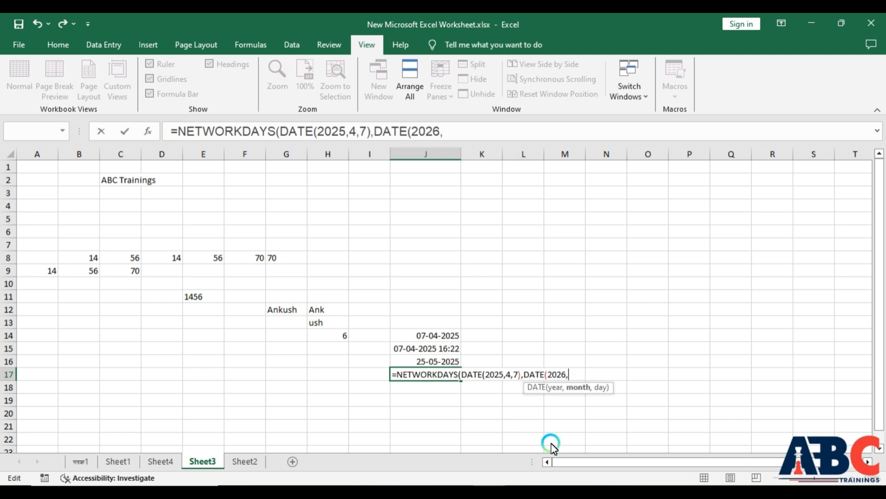
{"action": "key", "text": "Left"}
{"action": "key", "text": "BackSpace"}
{"action": "type", "text": "5"}
{"action": "key", "text": "Right"}
{"action": "type", "text": "12,12"}
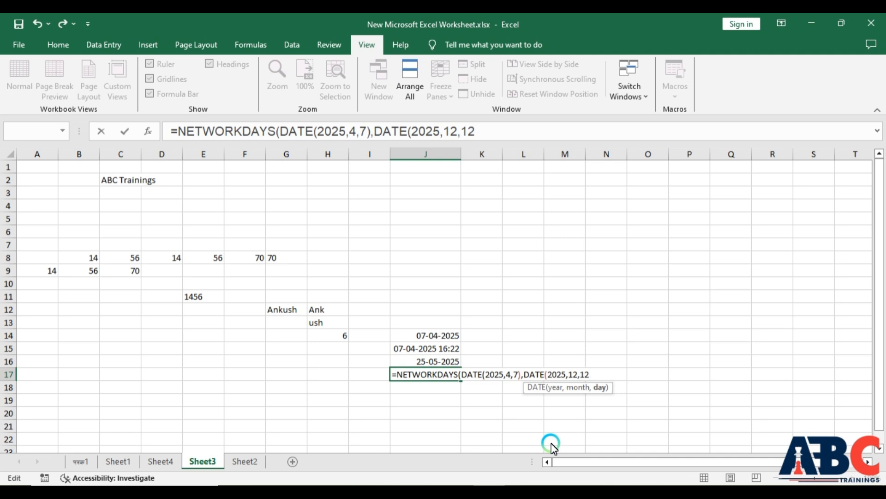
{"action": "type", "text": "))"}
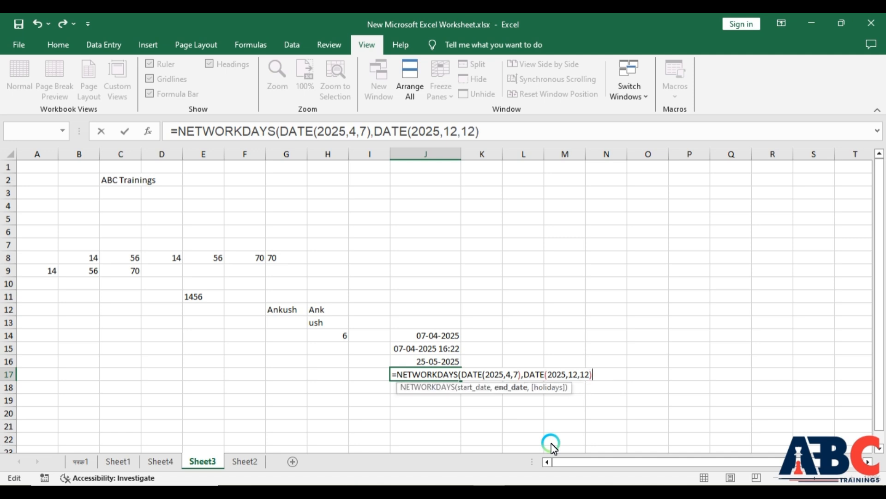
{"action": "key", "text": "Return"}
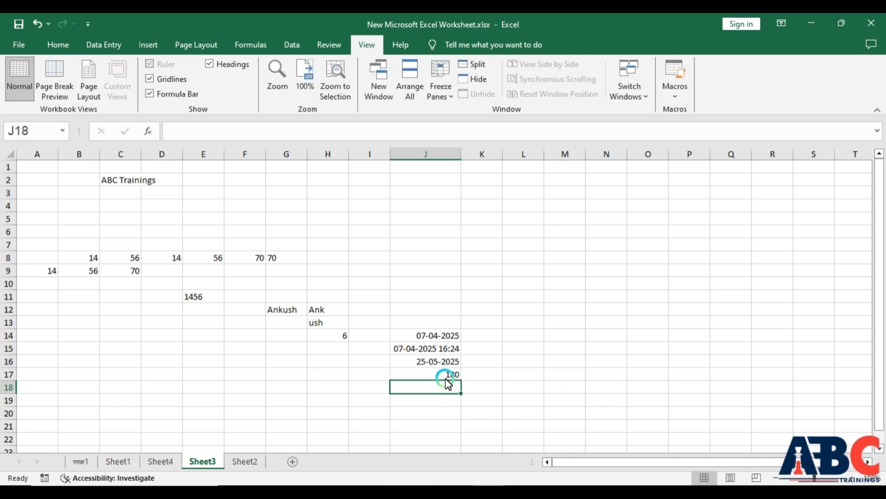
{"action": "left_click", "coordinate": [459, 377]}
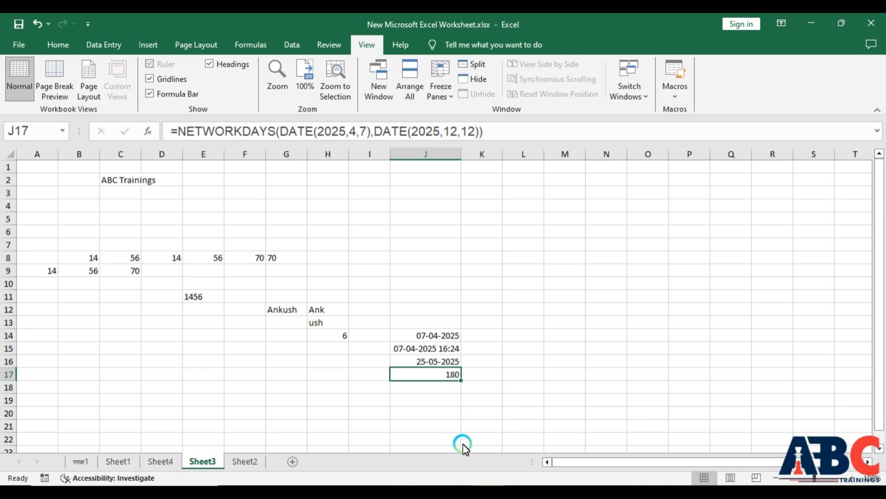
Switch to the PowerPoint presentation and read through the WEEKDAY, MONTH, YEAR and DAY slides to the logical IF function slide.
{"action": "mouse_move", "coordinate": [521, 492]}
{"action": "left_click", "coordinate": [511, 466]}
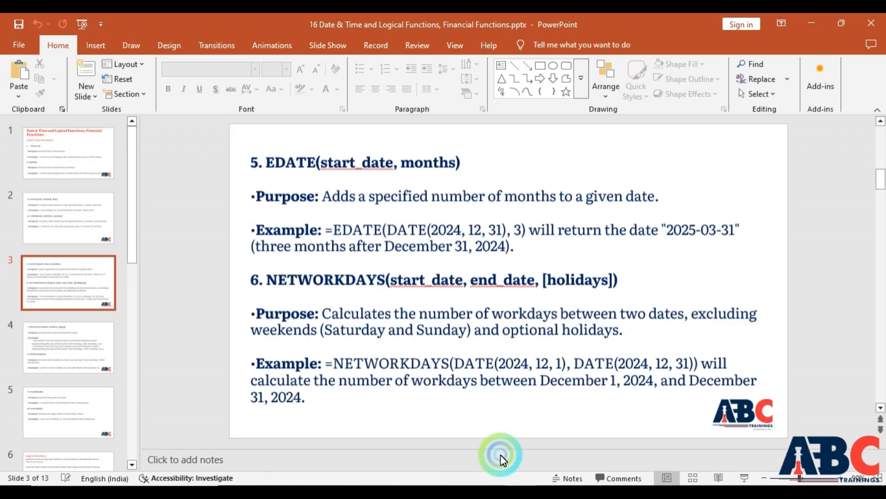
{"action": "scroll", "coordinate": [369, 351], "scroll_direction": "down", "scroll_amount": 1}
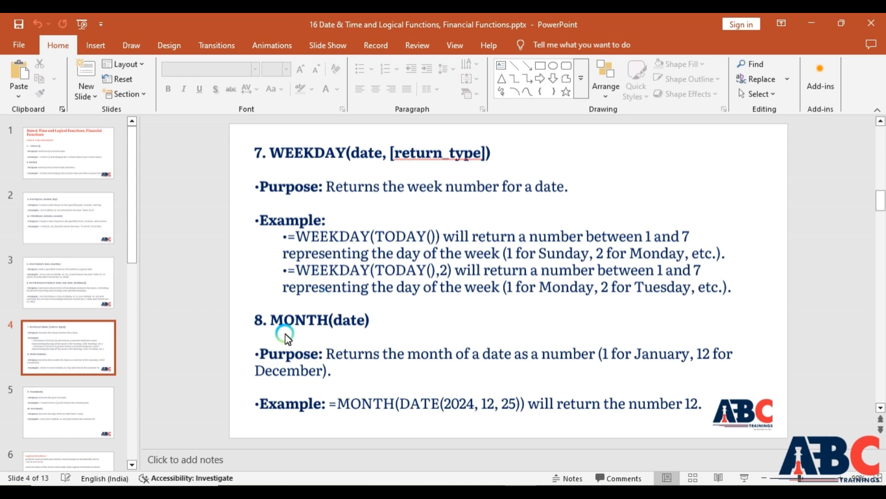
{"action": "scroll", "coordinate": [358, 334], "scroll_direction": "down", "scroll_amount": 1}
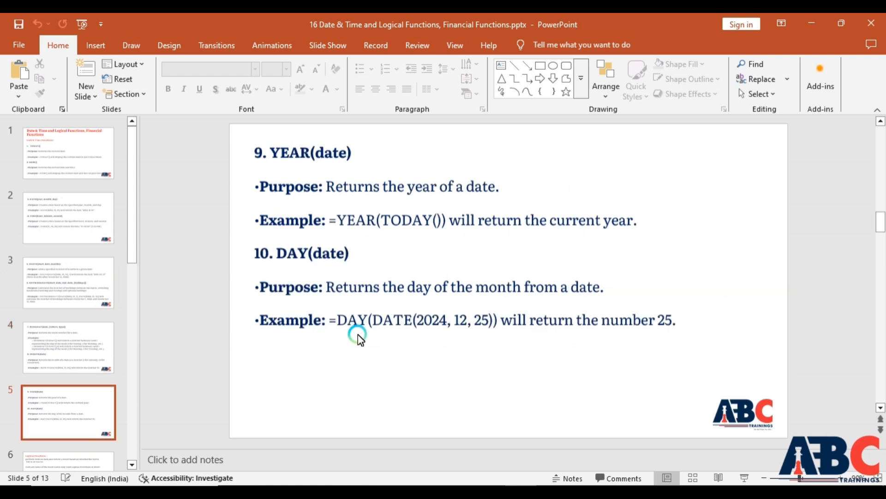
{"action": "scroll", "coordinate": [359, 334], "scroll_direction": "down", "scroll_amount": 1}
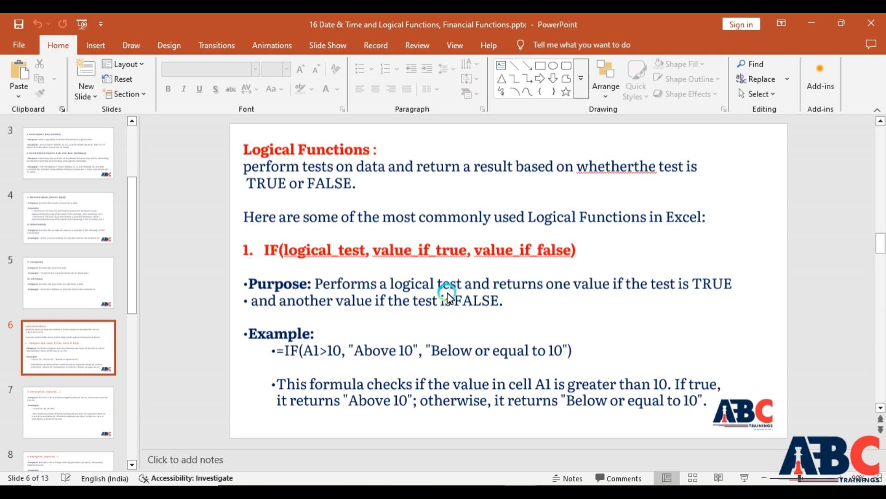
Return to Excel and replace the contents of G8 on Sheet3 with the formula =IF(F8>35,"pass","Fail").
{"action": "left_click", "coordinate": [494, 494]}
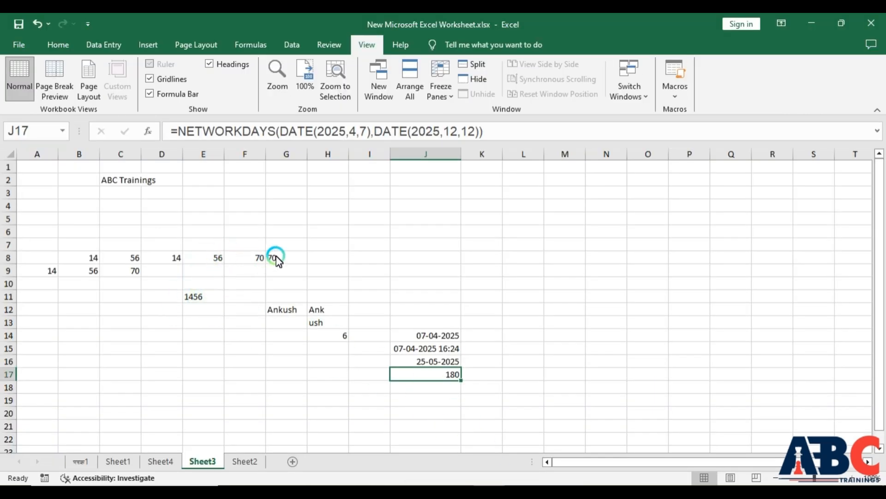
{"action": "left_click", "coordinate": [290, 260]}
{"action": "key", "text": "Delete"}
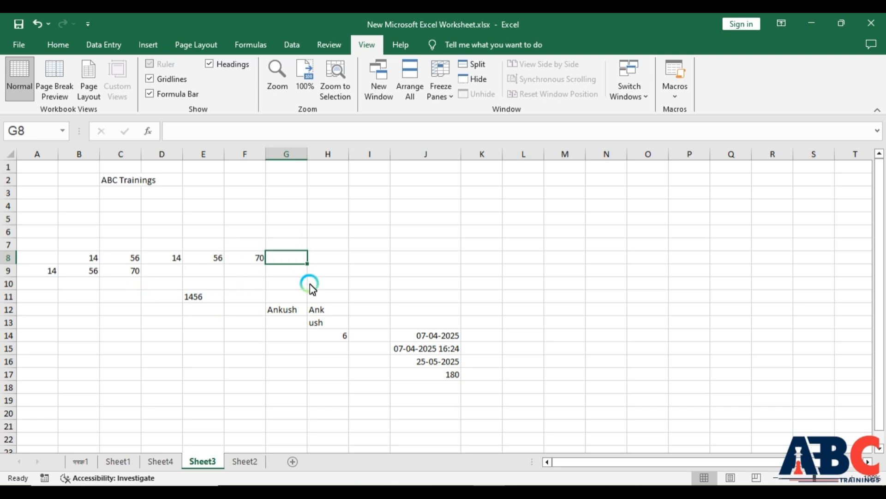
{"action": "type", "text": "="}
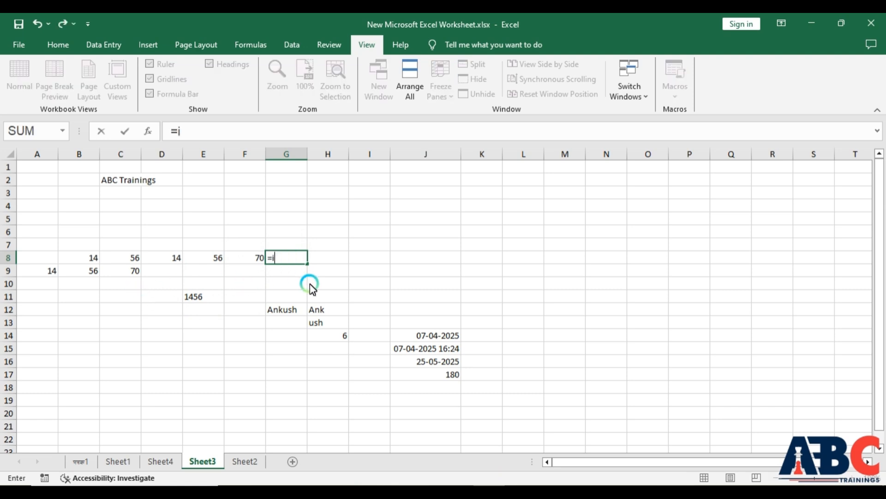
{"action": "type", "text": "if"}
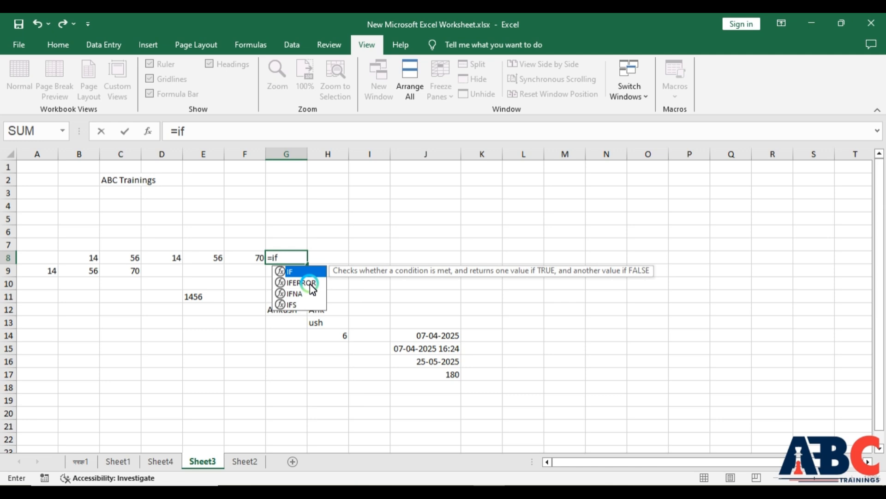
{"action": "key", "text": "Tab"}
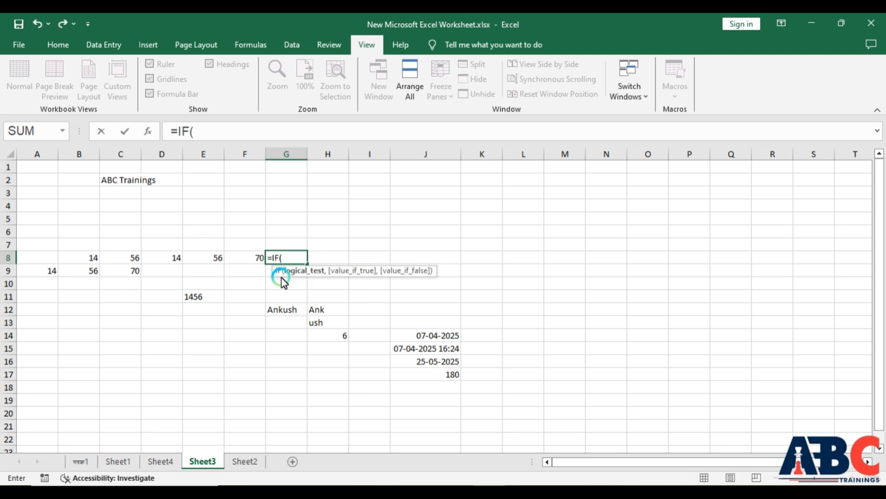
{"action": "left_click", "coordinate": [256, 256]}
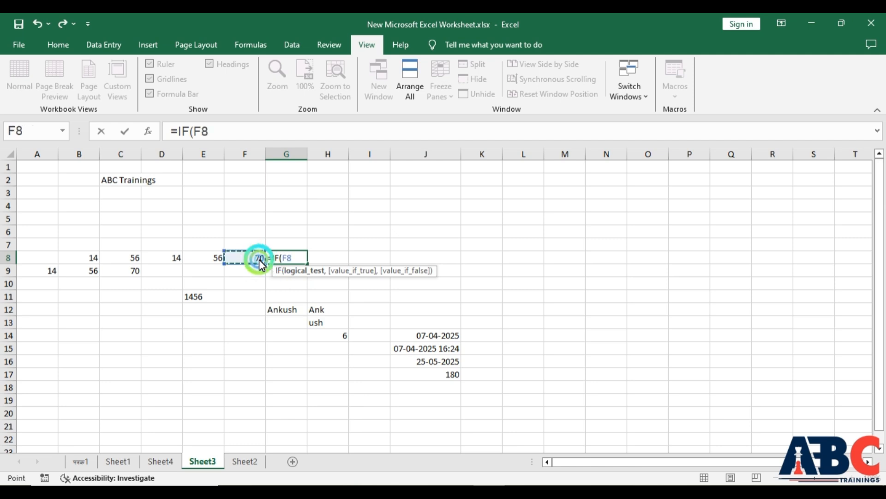
{"action": "type", "text": ">35,\"pas"}
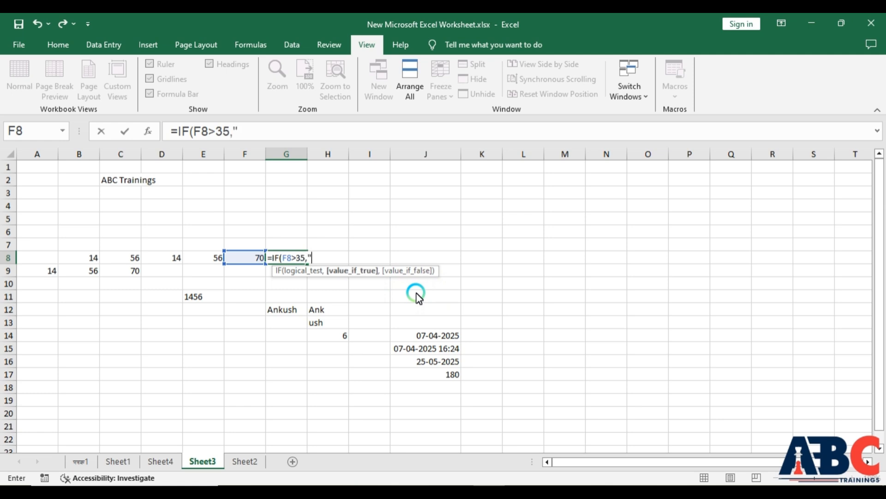
{"action": "type", "text": "s\",\""}
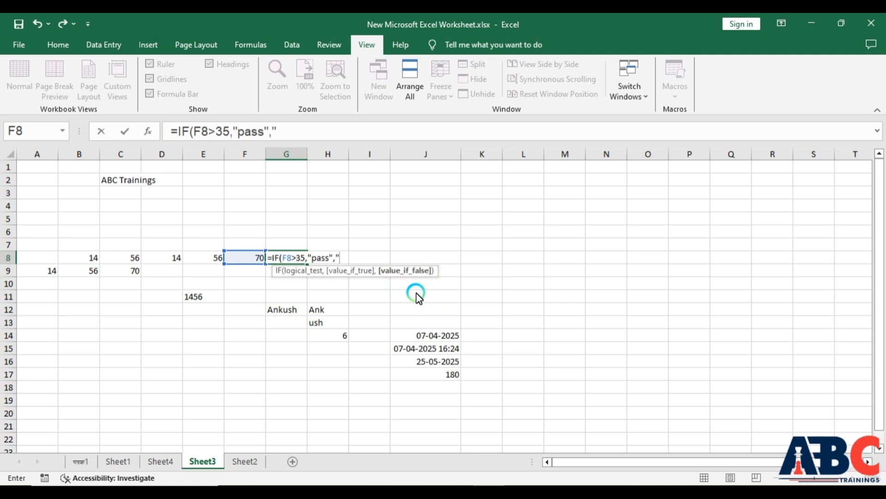
{"action": "type", "text": "Fail\")"}
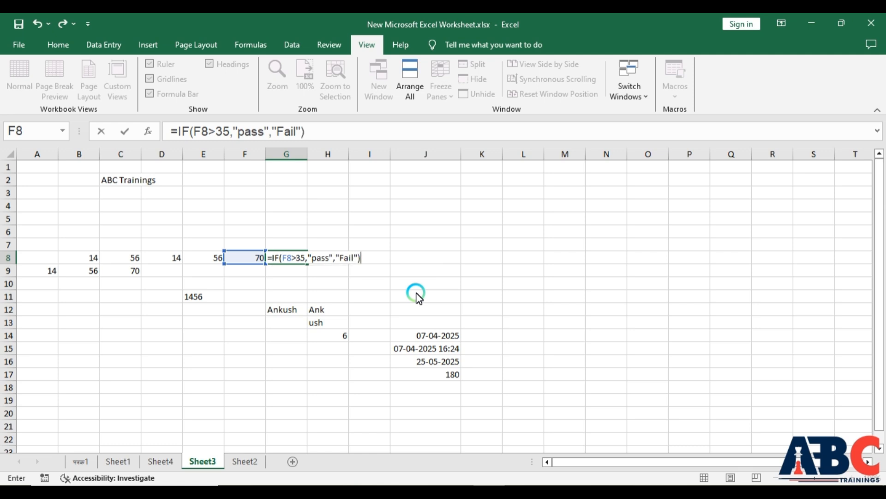
{"action": "key", "text": "Return"}
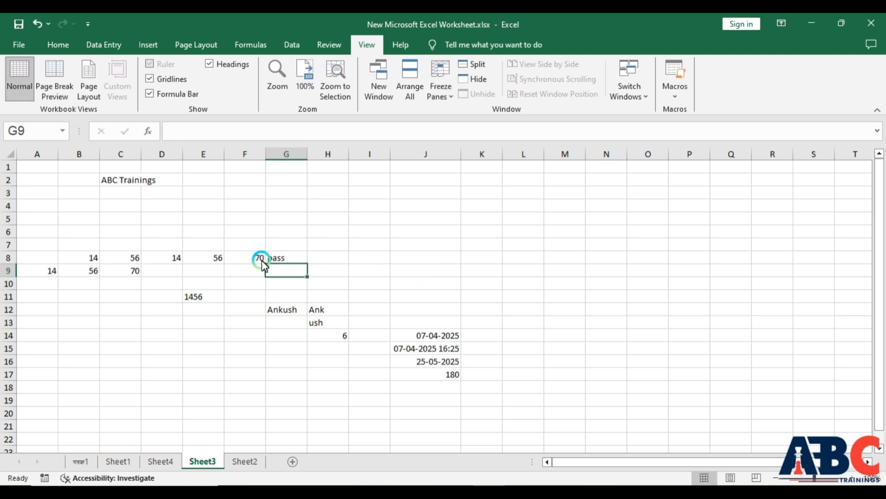
Set E8 to 12 to test the IF formula, and inspect the formulas in F8 and G8.
{"action": "left_click", "coordinate": [212, 259]}
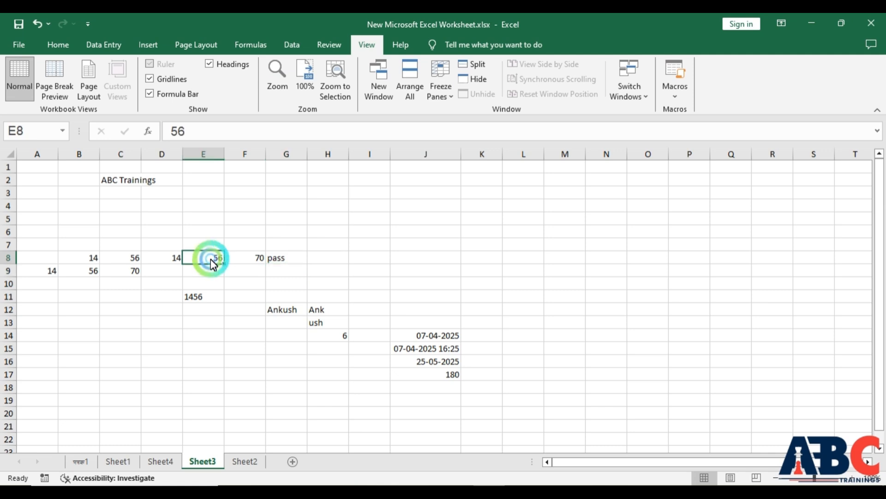
{"action": "type", "text": "12"}
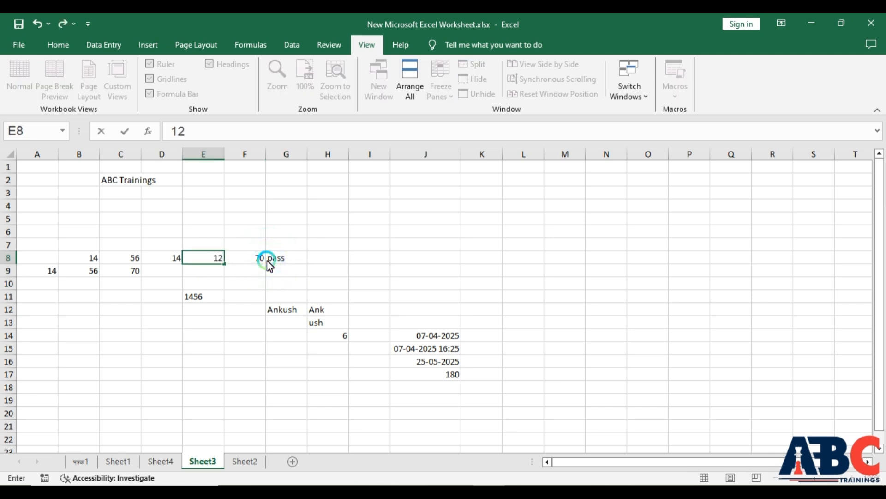
{"action": "key", "text": "Return"}
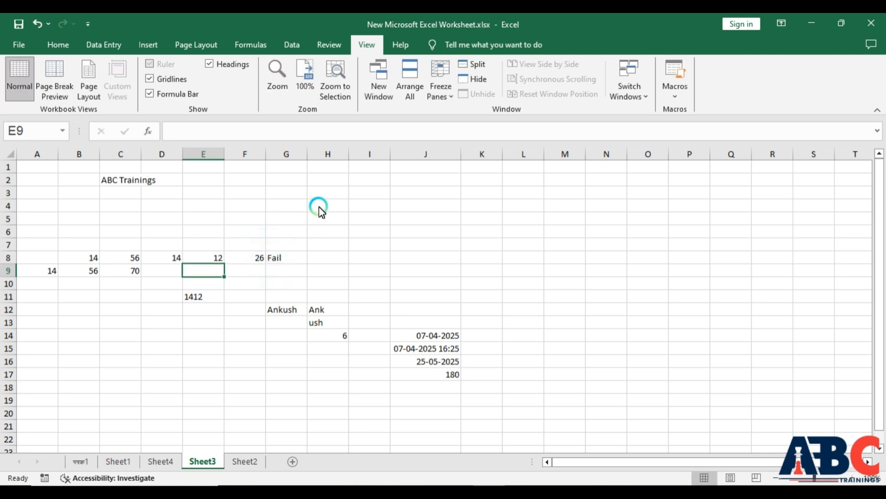
{"action": "left_click", "coordinate": [257, 259]}
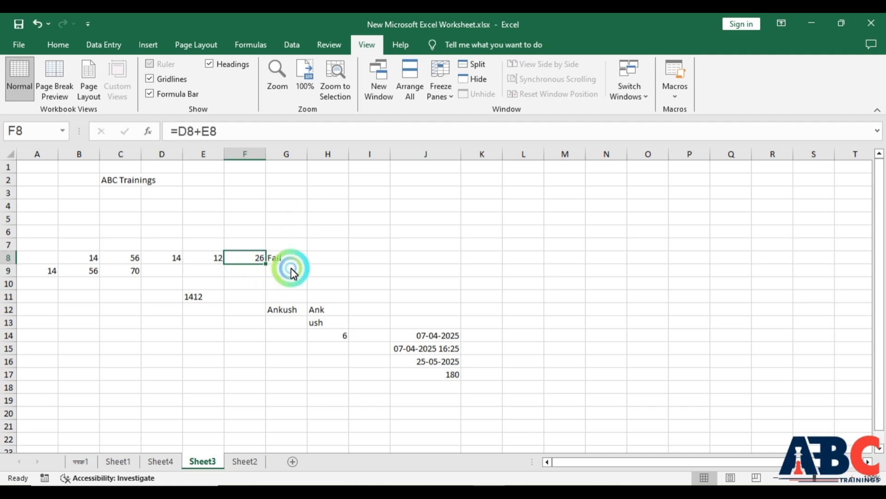
{"action": "left_click", "coordinate": [286, 262]}
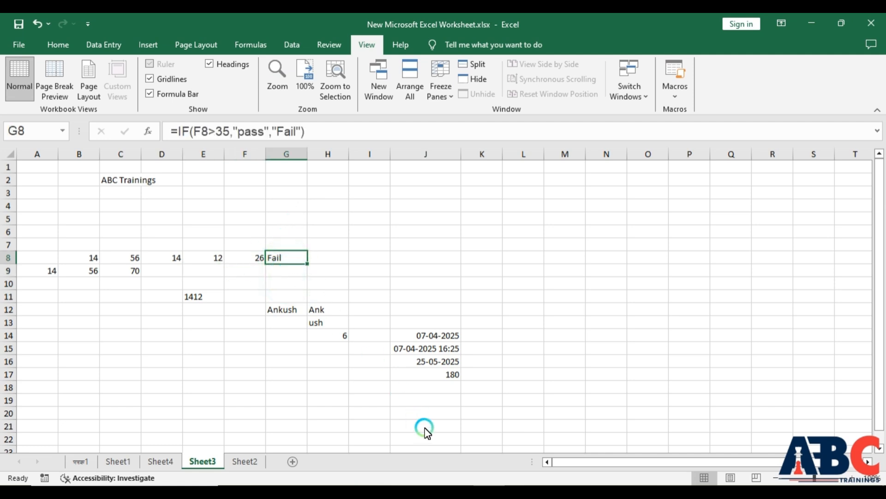
Read the AND function slide in the PowerPoint presentation and switch back to Excel.
{"action": "left_click", "coordinate": [489, 474]}
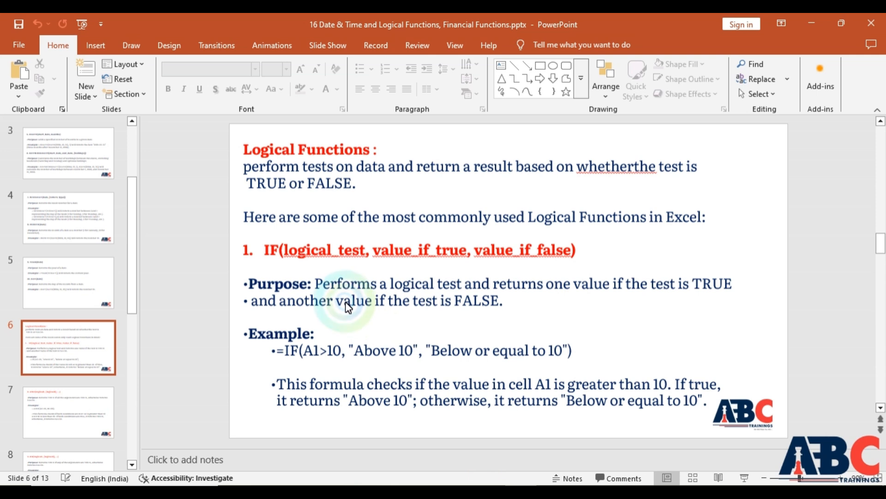
{"action": "scroll", "coordinate": [344, 307], "scroll_direction": "down", "scroll_amount": 1}
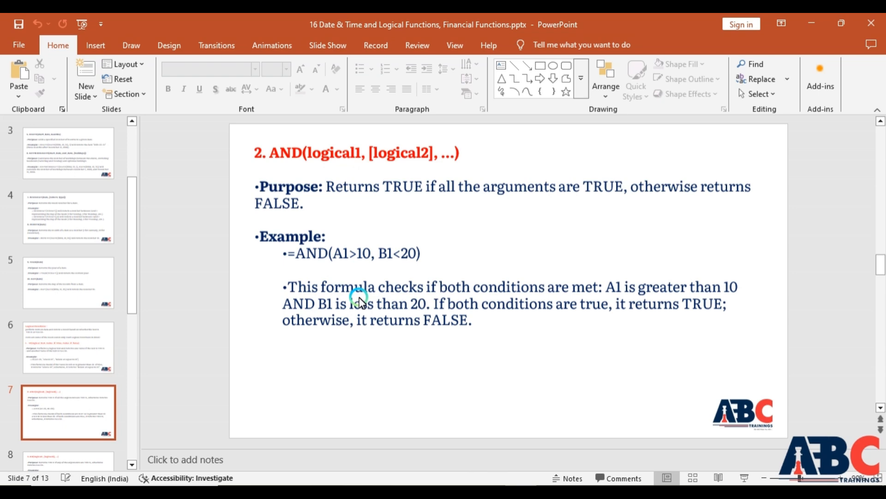
{"action": "left_click", "coordinate": [486, 483]}
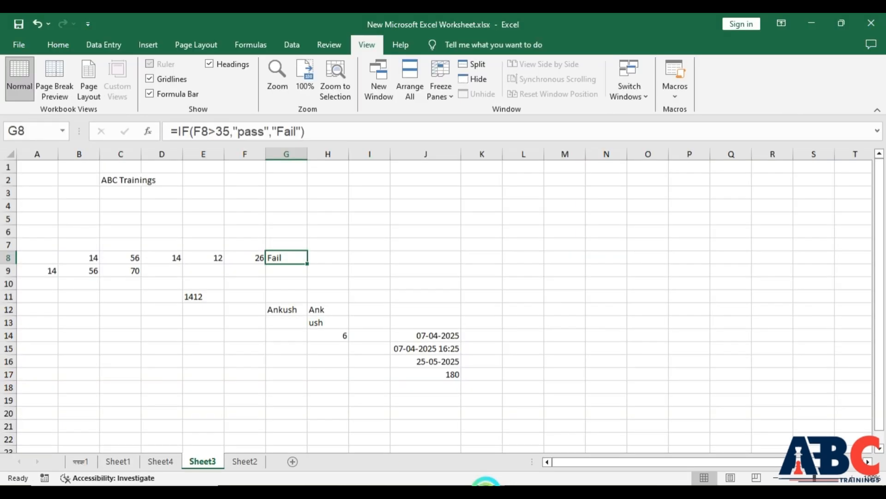
On Sheet1, examine the arithmetic formulas in I6:I9, the IF formula in H12 and the data further down.
{"action": "left_click", "coordinate": [120, 461]}
{"action": "scroll", "coordinate": [379, 318], "scroll_direction": "up", "scroll_amount": 5}
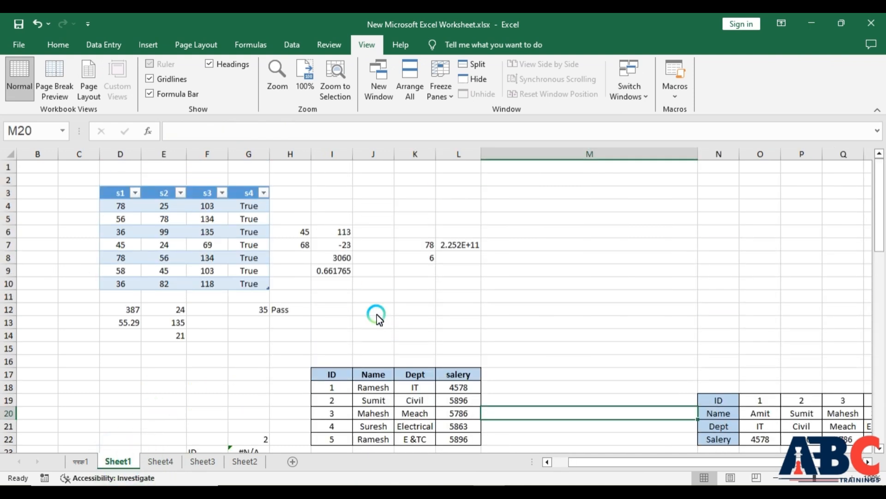
{"action": "left_click", "coordinate": [346, 234]}
{"action": "left_click", "coordinate": [341, 249]}
{"action": "left_click", "coordinate": [340, 259]}
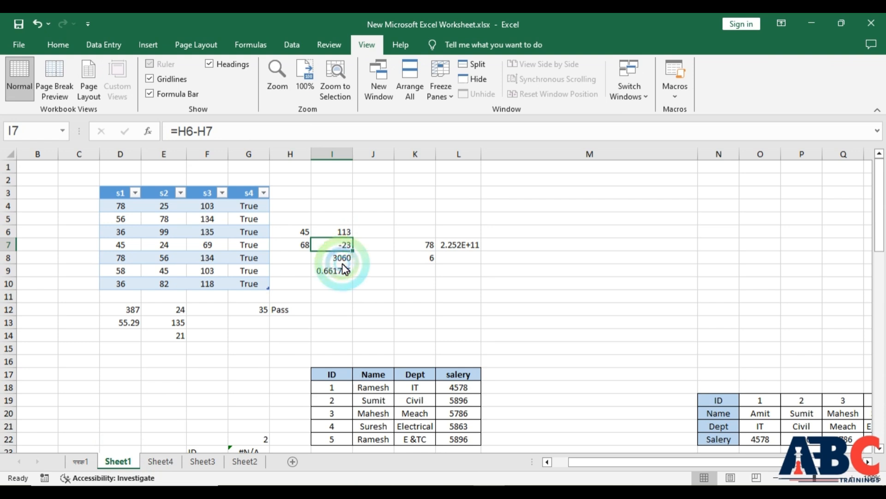
{"action": "left_click", "coordinate": [344, 273]}
{"action": "left_click", "coordinate": [275, 326]}
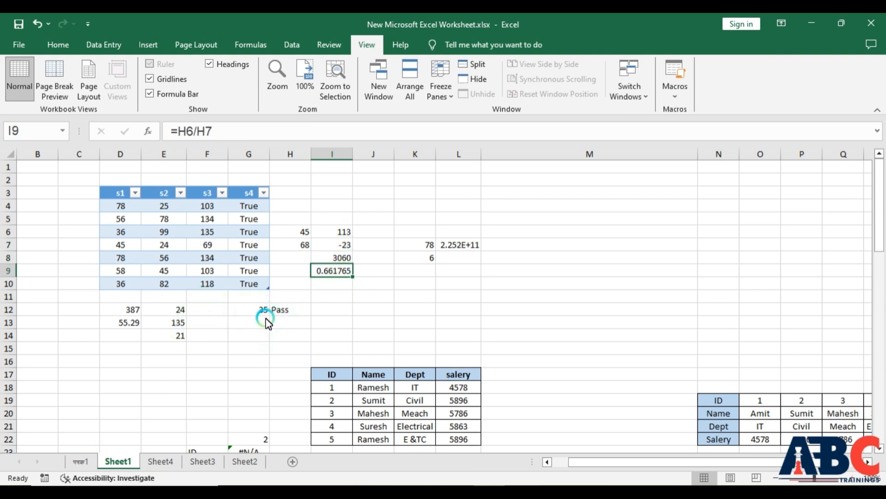
{"action": "left_click", "coordinate": [265, 310]}
{"action": "left_click", "coordinate": [280, 312]}
{"action": "left_click", "coordinate": [210, 134]}
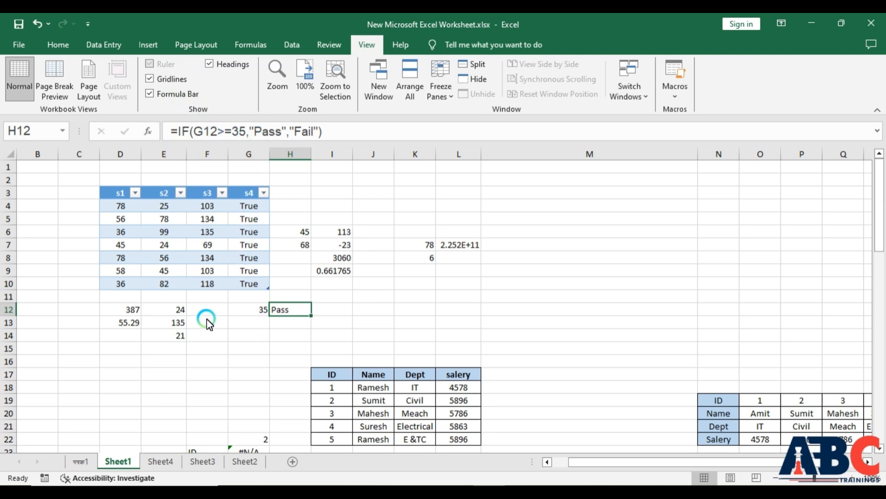
{"action": "scroll", "coordinate": [204, 323], "scroll_direction": "down", "scroll_amount": 5}
{"action": "scroll", "coordinate": [204, 323], "scroll_direction": "down", "scroll_amount": 1}
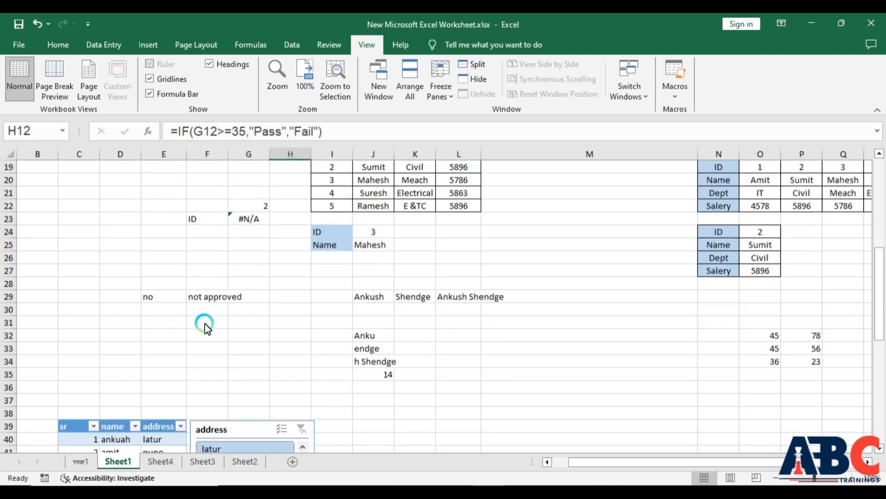
Look through Sheet4, Sheet3 and Sheet2 for existing data that demonstrates the AND function.
{"action": "left_click", "coordinate": [181, 462]}
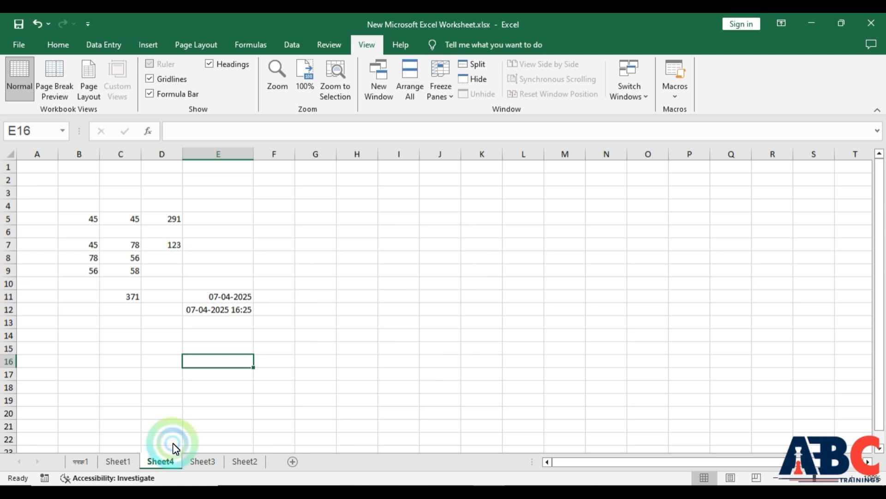
{"action": "left_click", "coordinate": [200, 461]}
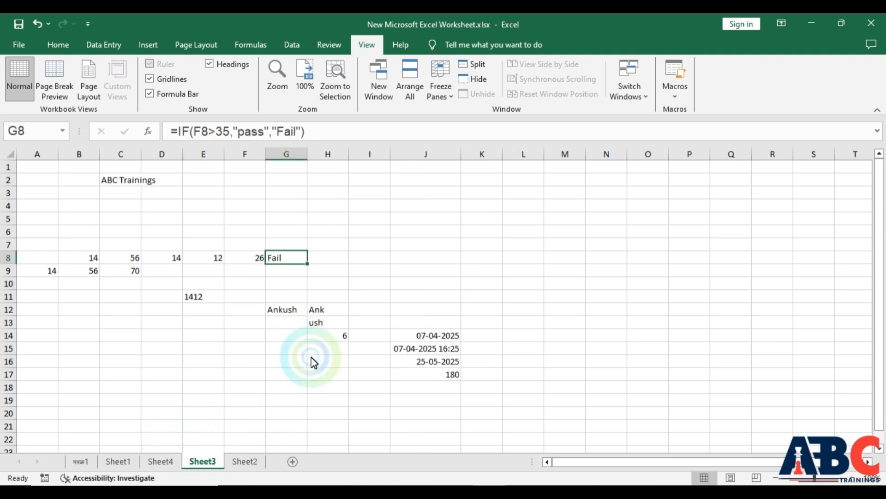
{"action": "left_click", "coordinate": [255, 461]}
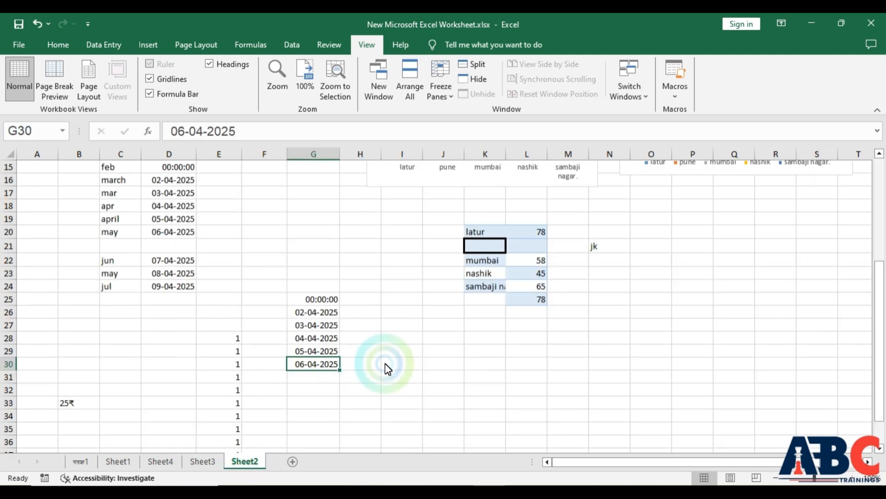
{"action": "scroll", "coordinate": [388, 367], "scroll_direction": "down", "scroll_amount": 8}
{"action": "scroll", "coordinate": [388, 367], "scroll_direction": "up", "scroll_amount": 12}
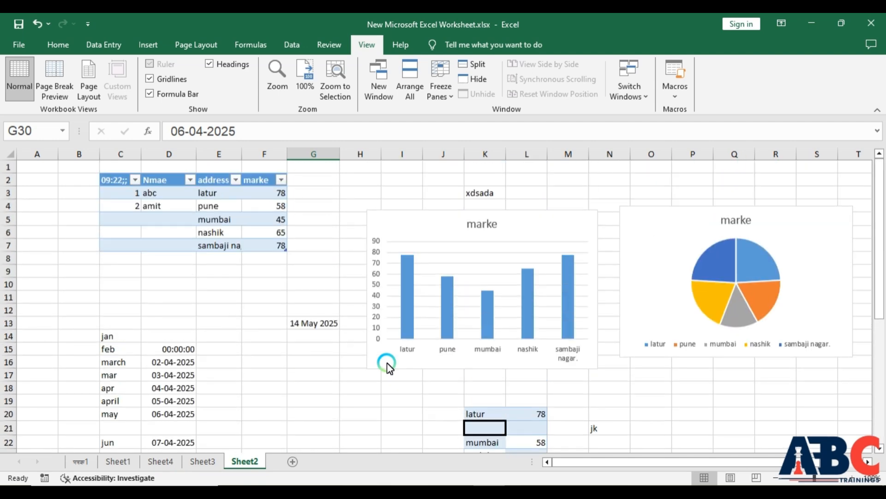
{"action": "left_click", "coordinate": [207, 460]}
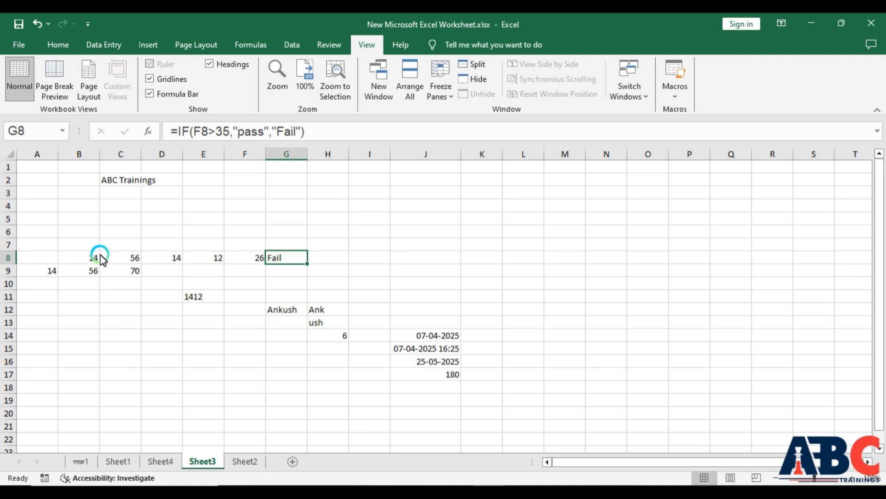
{"action": "left_click_drag", "start_coordinate": [104, 257], "coordinate": [264, 268]}
{"action": "left_click", "coordinate": [284, 259]}
{"action": "left_click", "coordinate": [166, 461]}
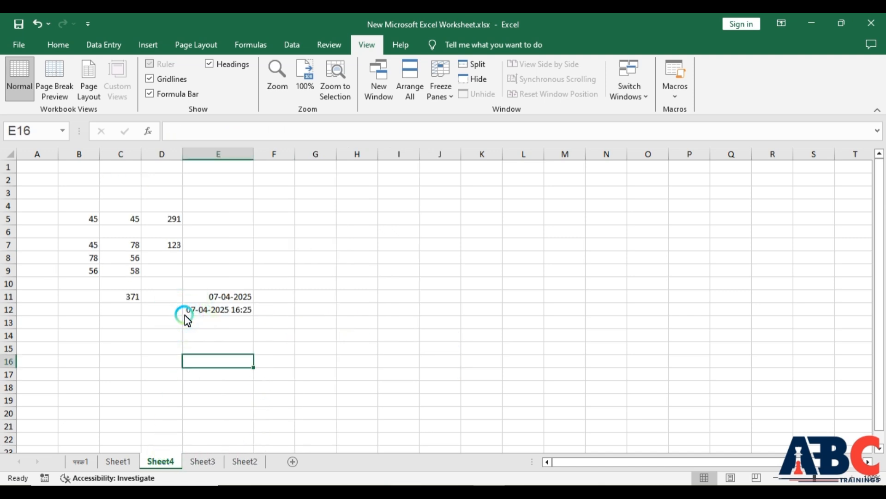
{"action": "scroll", "coordinate": [185, 319], "scroll_direction": "down", "scroll_amount": 2}
{"action": "scroll", "coordinate": [194, 362], "scroll_direction": "up", "scroll_amount": 2}
On Sheet1, inspect the IF and AND formula in J50 and set the s1 mark in E50 to 56 to test it.
{"action": "left_click", "coordinate": [129, 461]}
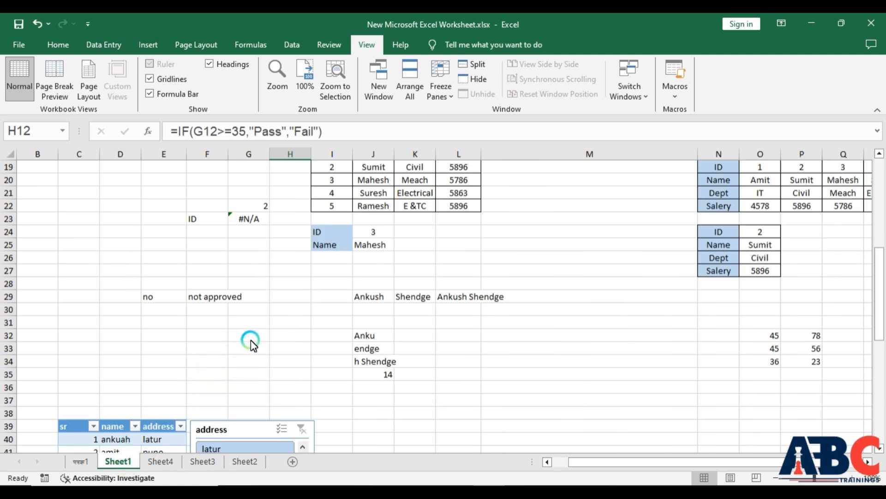
{"action": "scroll", "coordinate": [251, 344], "scroll_direction": "down", "scroll_amount": 6}
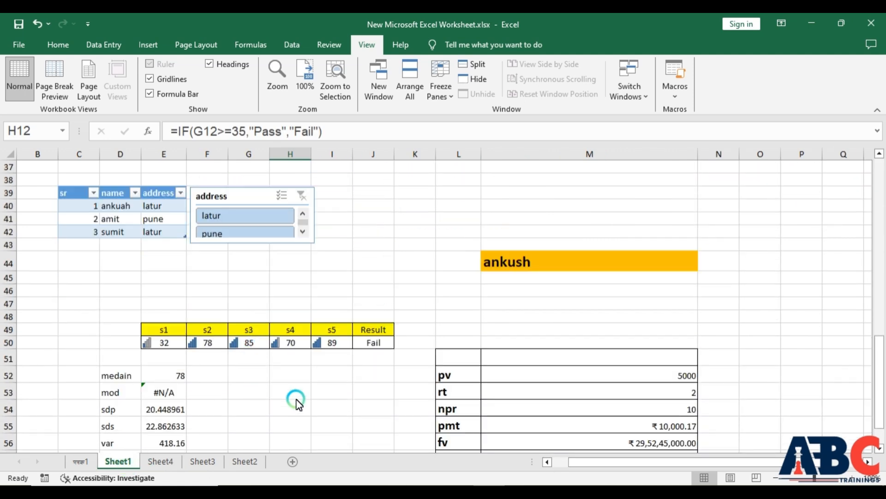
{"action": "left_click", "coordinate": [375, 342]}
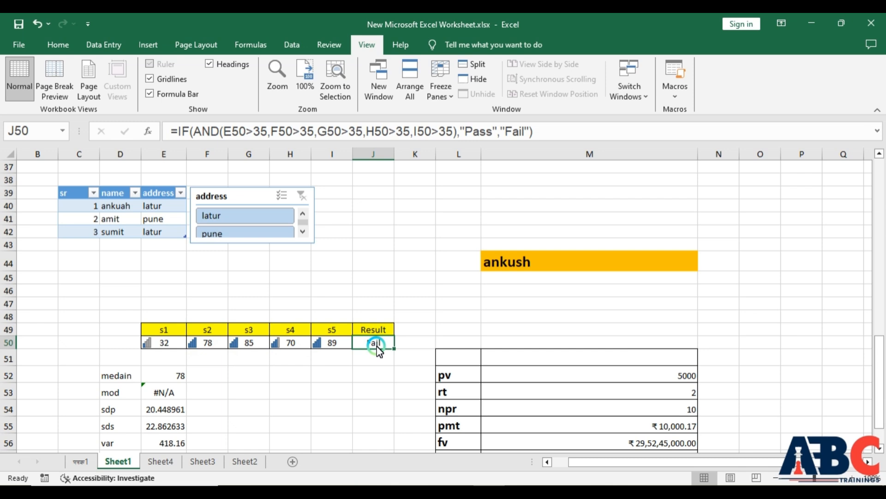
{"action": "left_click", "coordinate": [162, 343]}
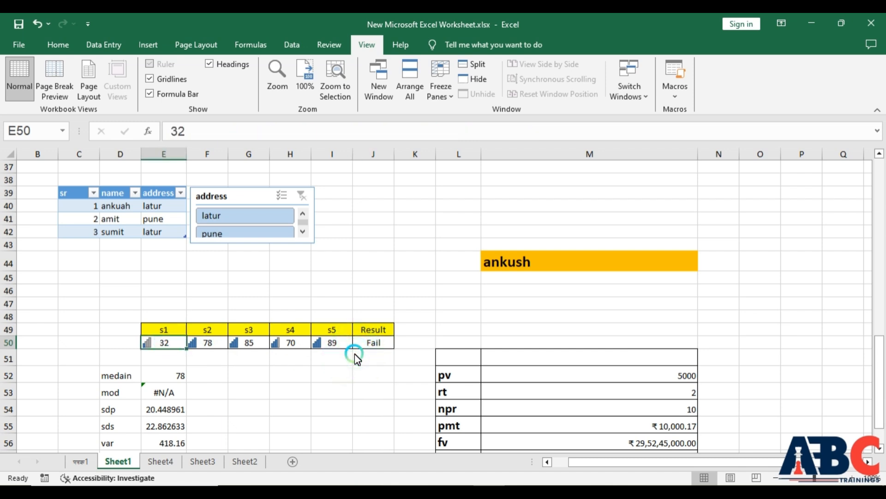
{"action": "type", "text": "56"}
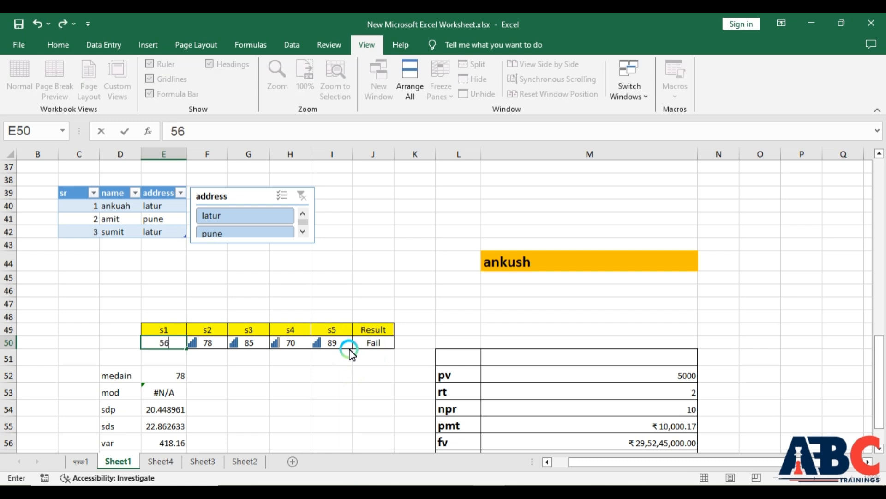
{"action": "key", "text": "Return"}
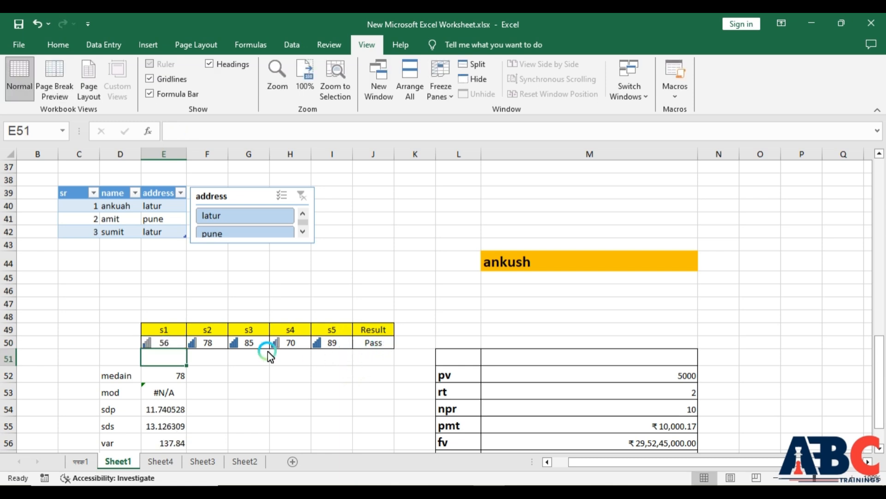
{"action": "left_click", "coordinate": [380, 344]}
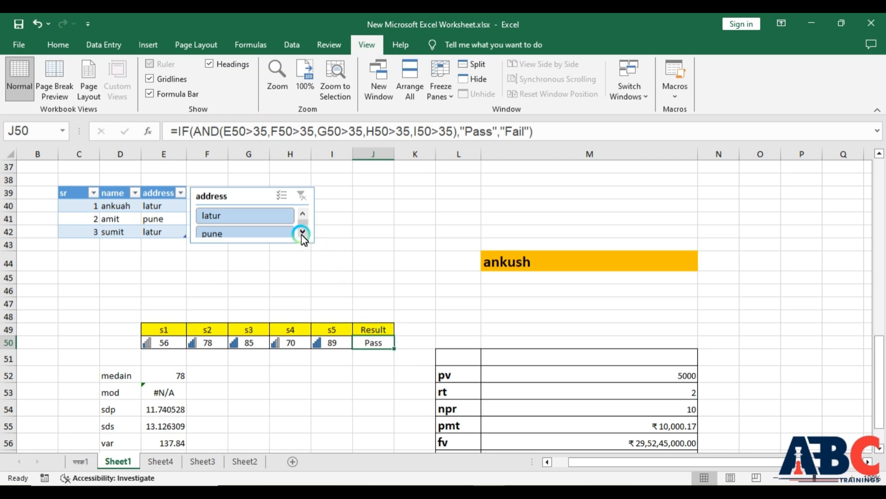
Switch to the PowerPoint presentation and read the slides on the OR, NOT, IFS and PMT functions.
{"action": "mouse_move", "coordinate": [511, 485]}
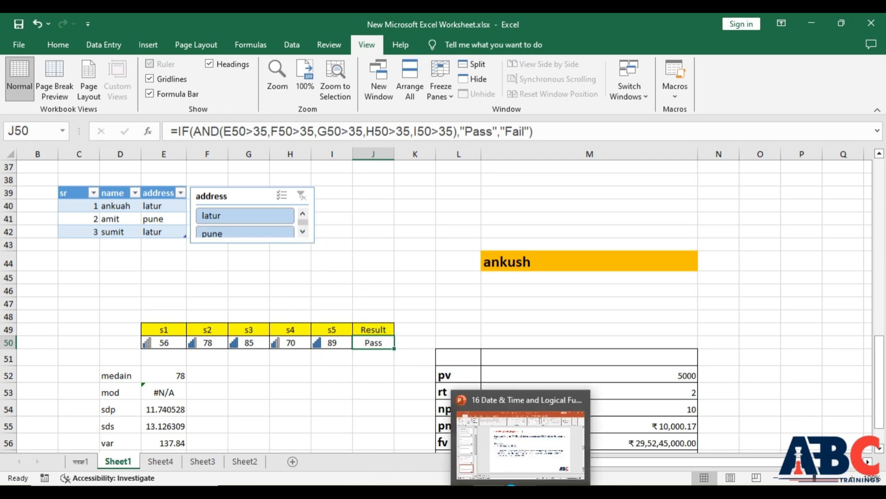
{"action": "left_click", "coordinate": [470, 433]}
{"action": "scroll", "coordinate": [421, 378], "scroll_direction": "down", "scroll_amount": 1}
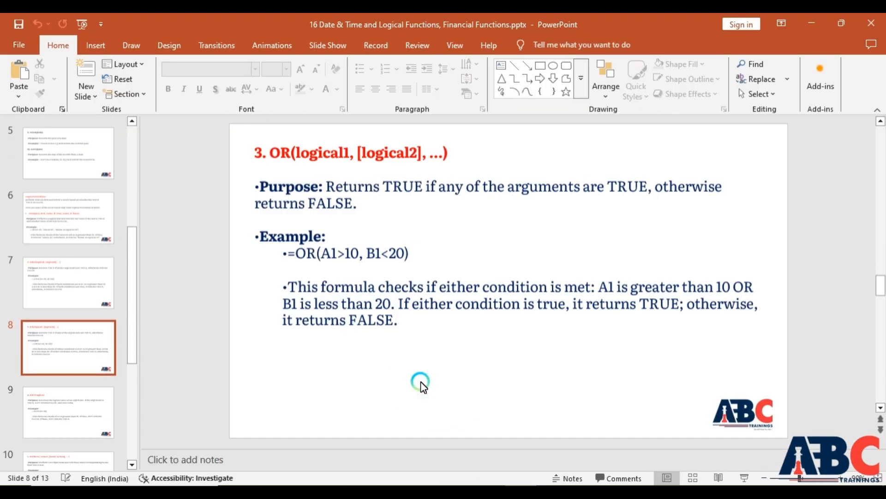
{"action": "scroll", "coordinate": [422, 386], "scroll_direction": "down", "scroll_amount": 1}
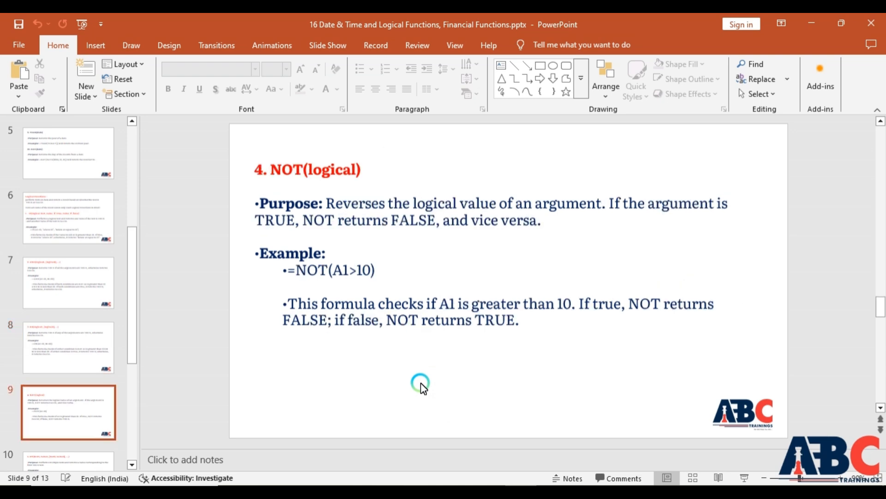
{"action": "scroll", "coordinate": [421, 385], "scroll_direction": "down", "scroll_amount": 1}
{"action": "scroll", "coordinate": [421, 386], "scroll_direction": "down", "scroll_amount": 2}
{"action": "scroll", "coordinate": [421, 385], "scroll_direction": "up", "scroll_amount": 2}
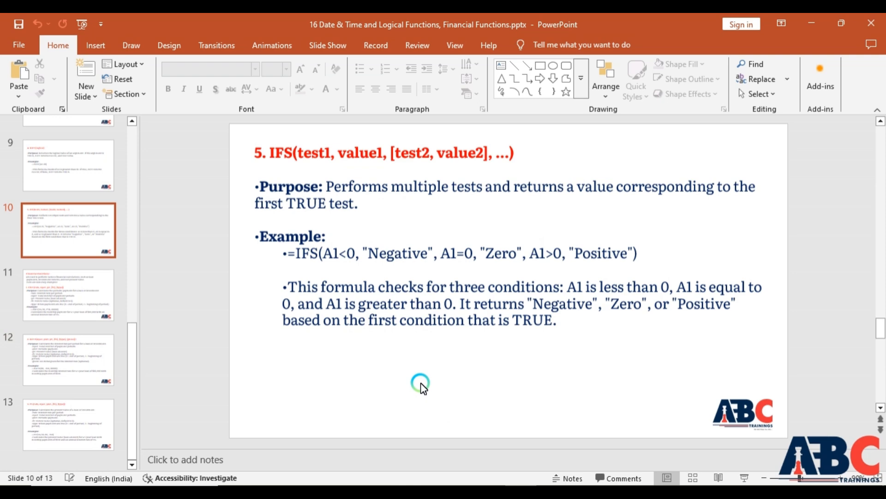
{"action": "scroll", "coordinate": [421, 385], "scroll_direction": "down", "scroll_amount": 1}
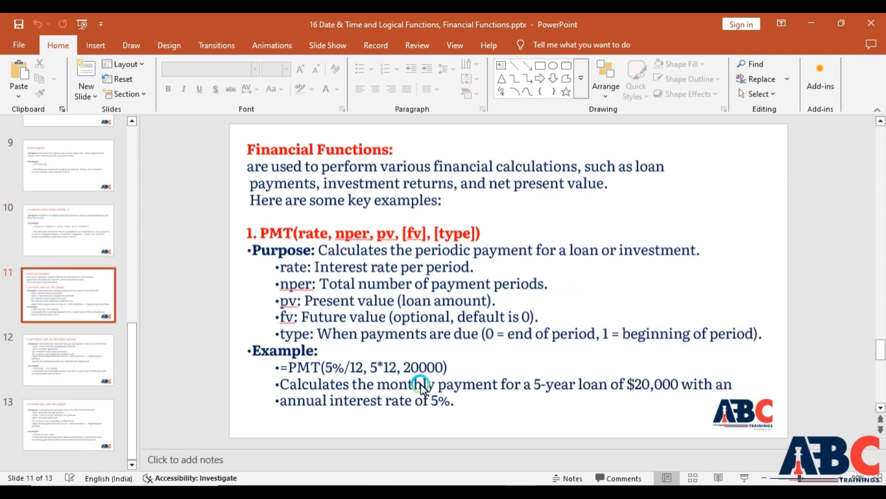